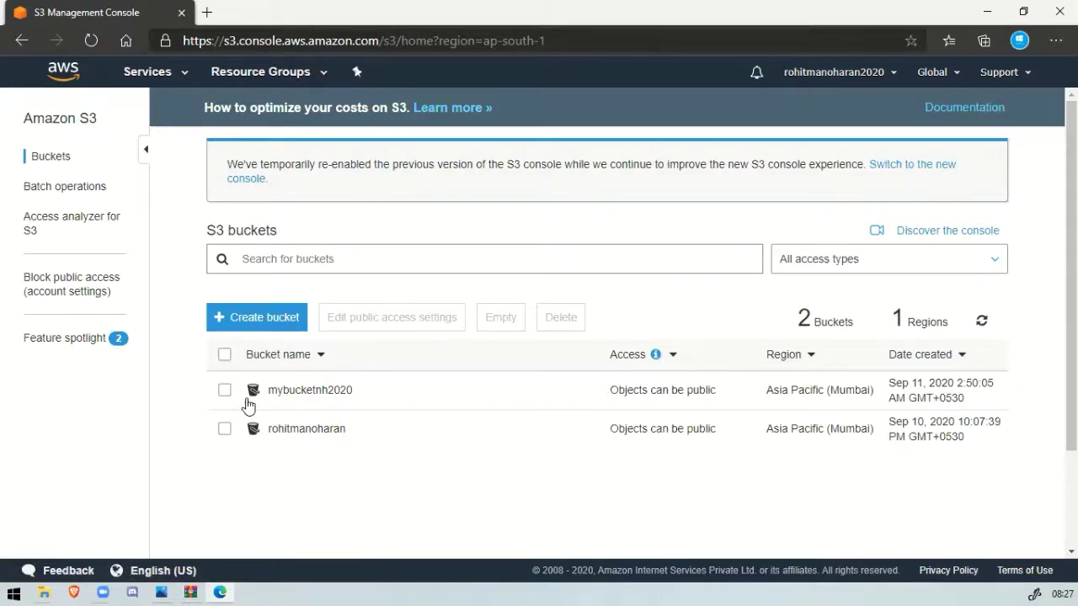
Step: Open the S3 bucket created on Sep 10, 2020 and rename its object 6qyDNiZO.jpg to abc.jpg
left_click(307, 430)
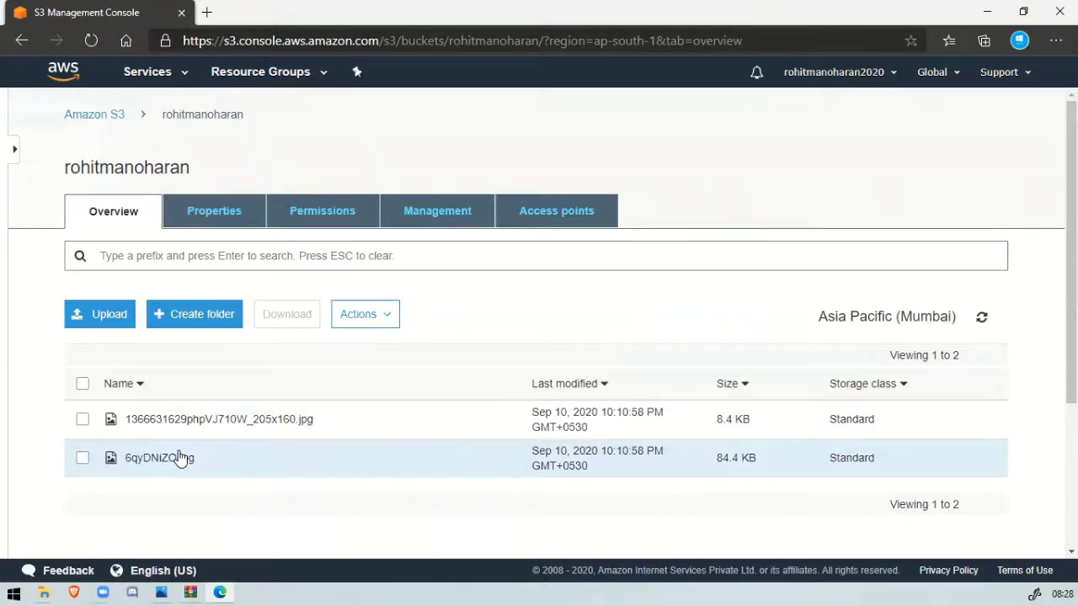
right_click(151, 465)
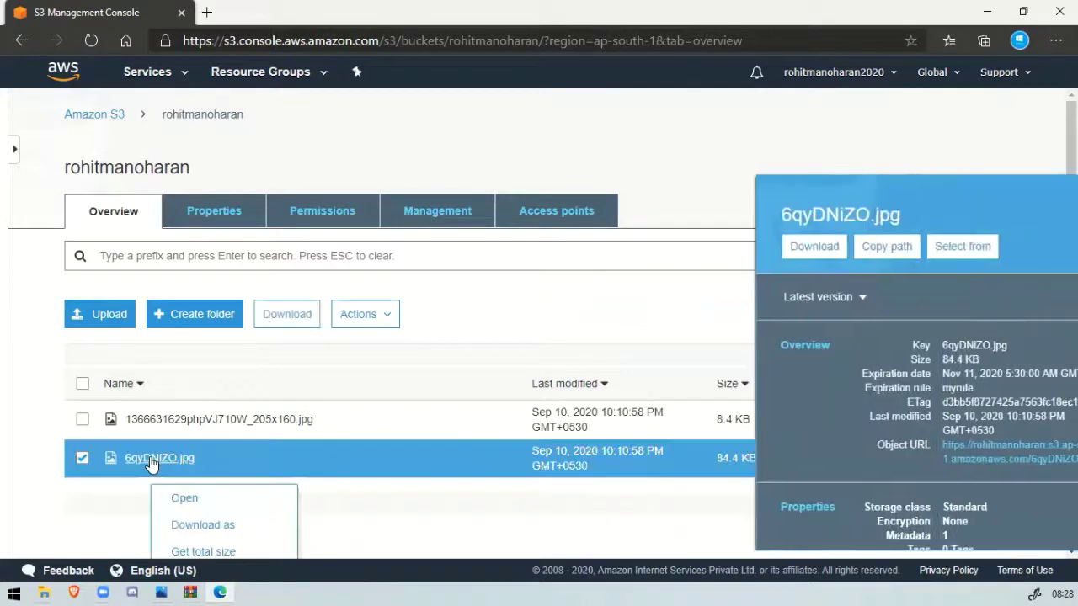
scroll(242, 479, "down", 2)
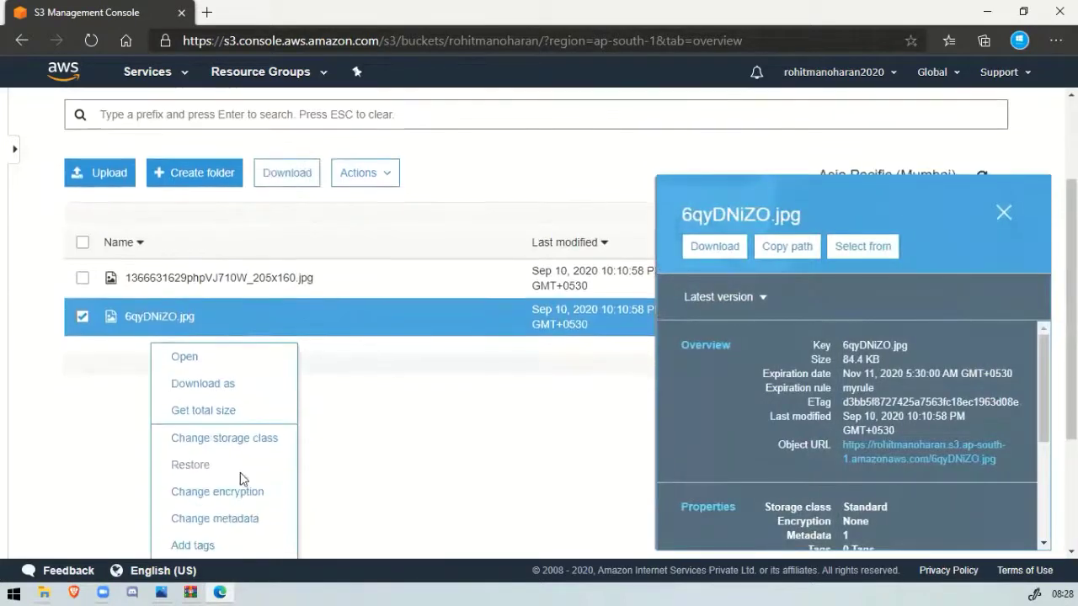
scroll(216, 505, "down", 1)
left_click(202, 527)
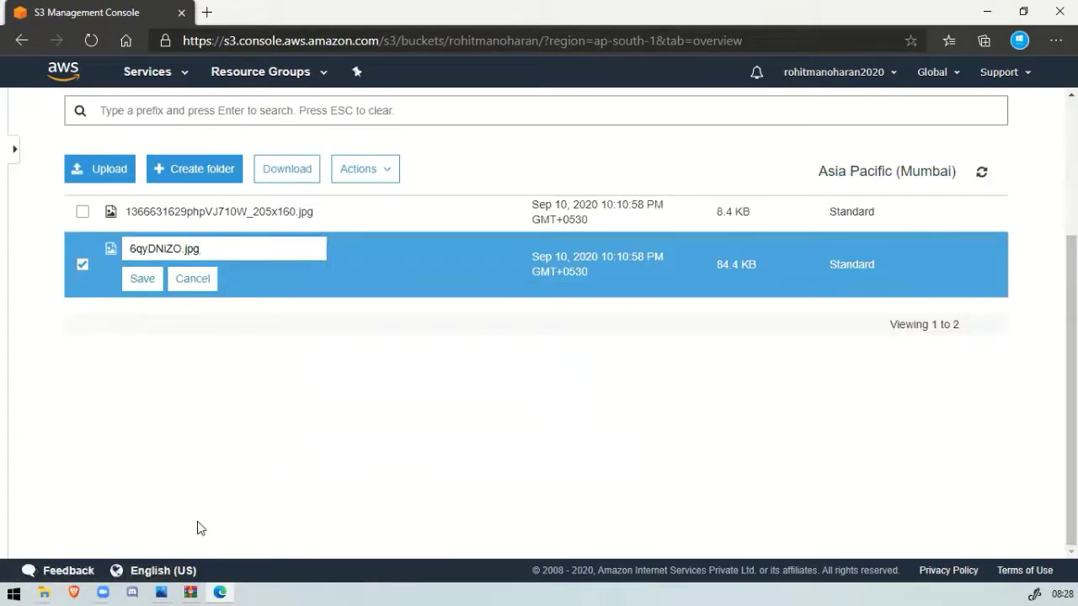
key("Left")
key("Left")
key("Left")
key("Left")
key("BackSpace")
key("ctrl+BackSpace")
type("abc")
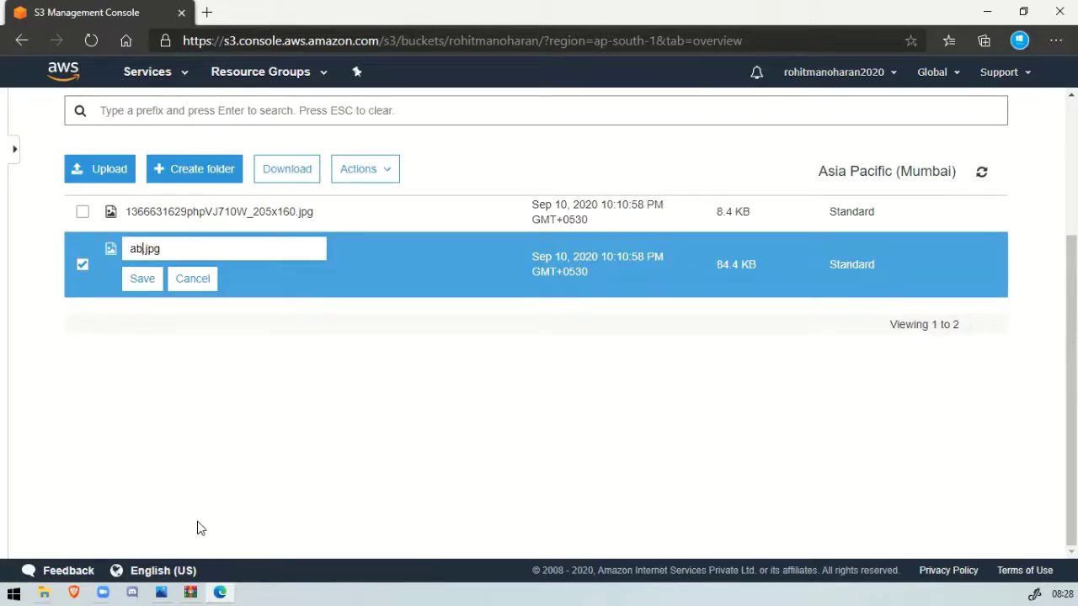
left_click(140, 280)
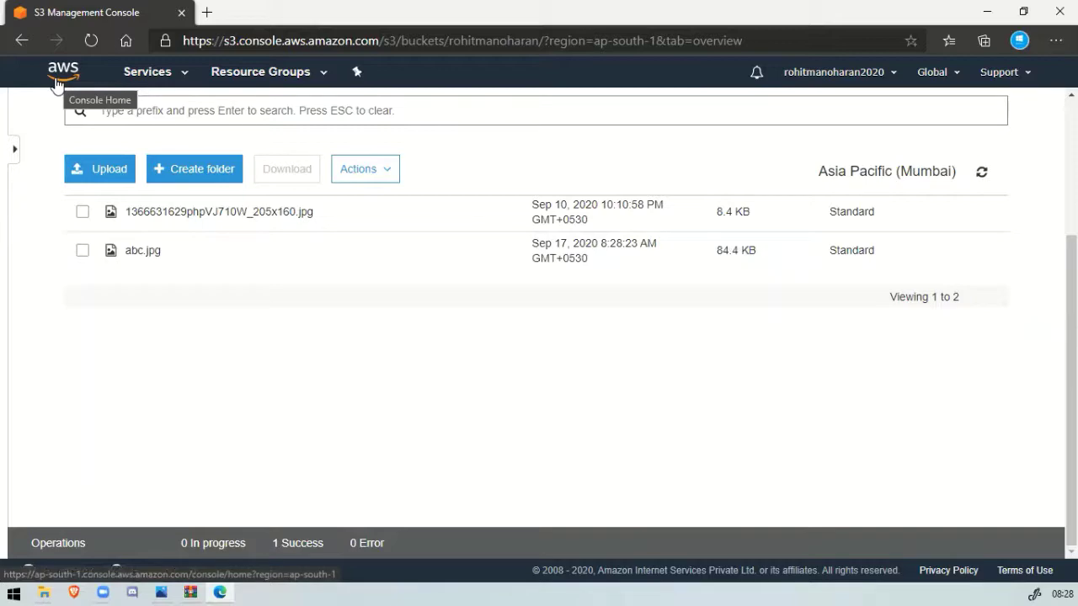
Step: Switch from S3 to the CloudFront service, listed under Networking & Content Delivery
left_click(166, 82)
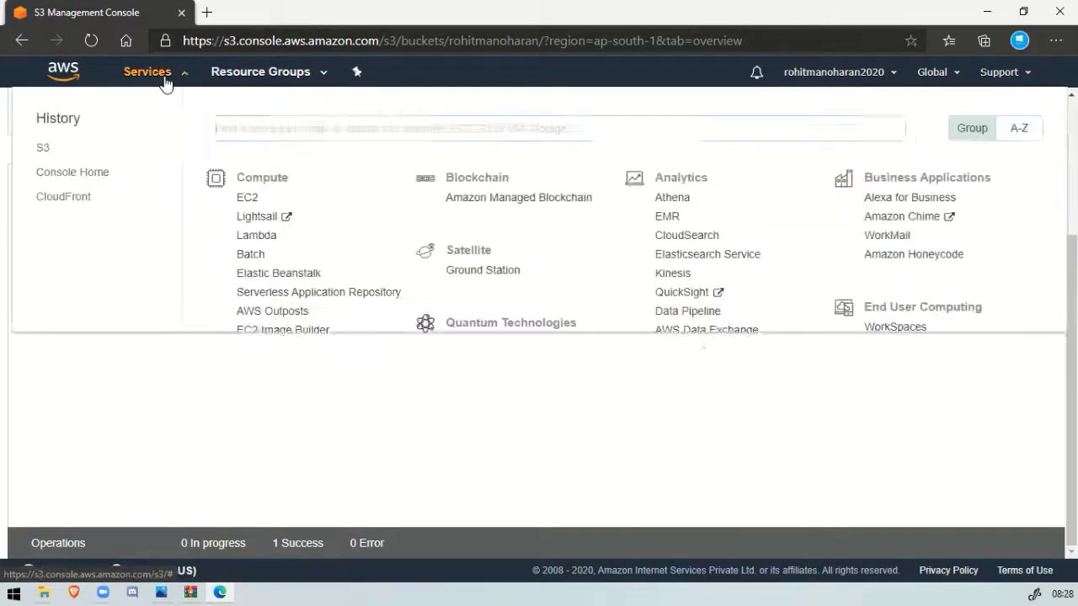
scroll(392, 217, "down", 3)
scroll(391, 217, "down", 5)
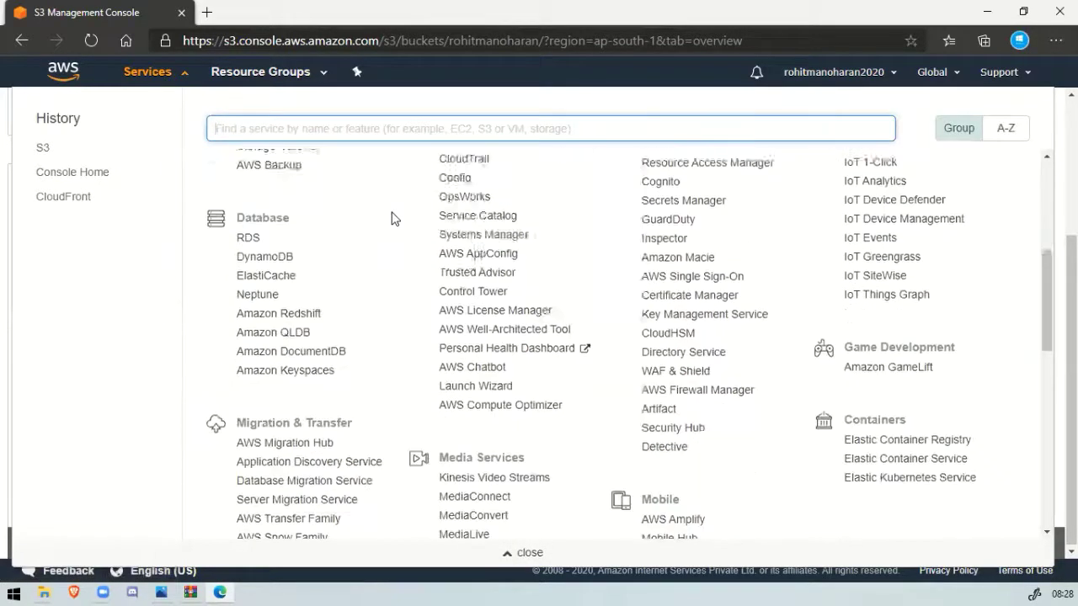
scroll(392, 218, "down", 2)
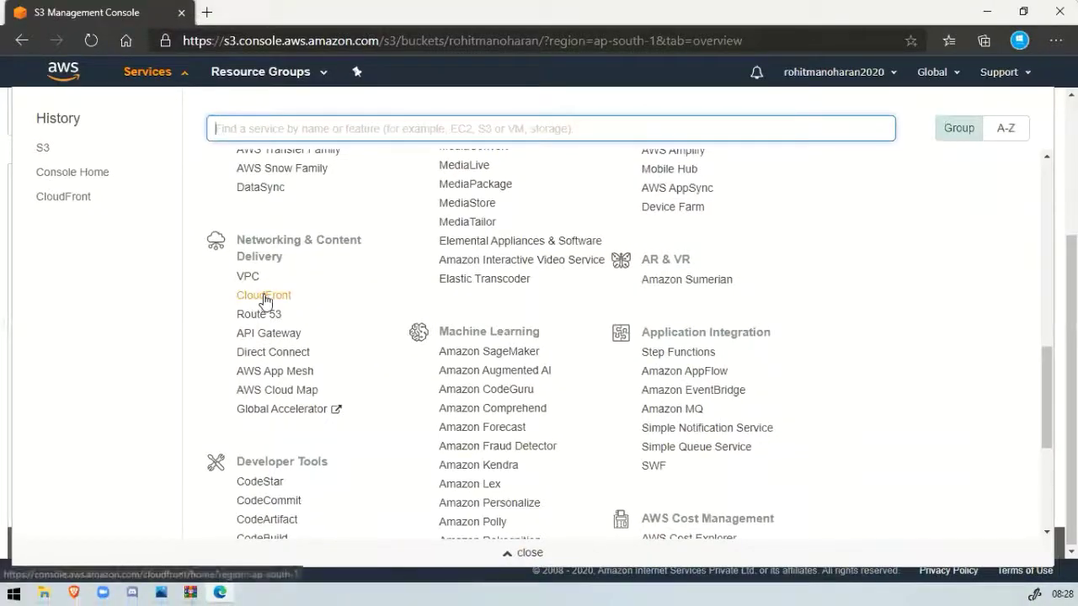
left_click(270, 295)
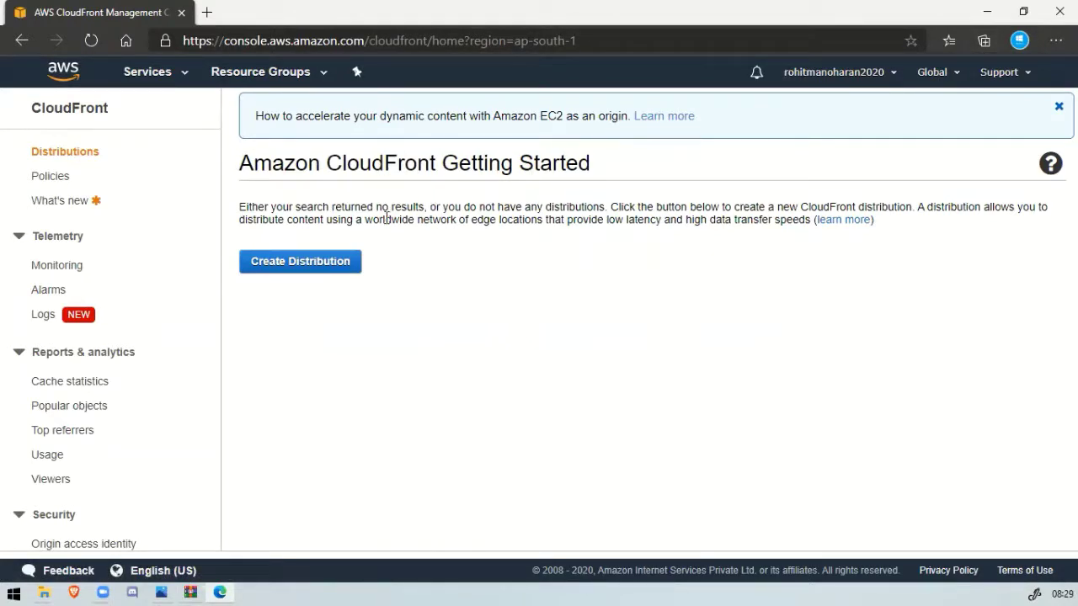
Step: Start a new web distribution and choose the S3 bucket holding abc.jpg as its origin domain name, leaving the origin path empty
left_click(337, 264)
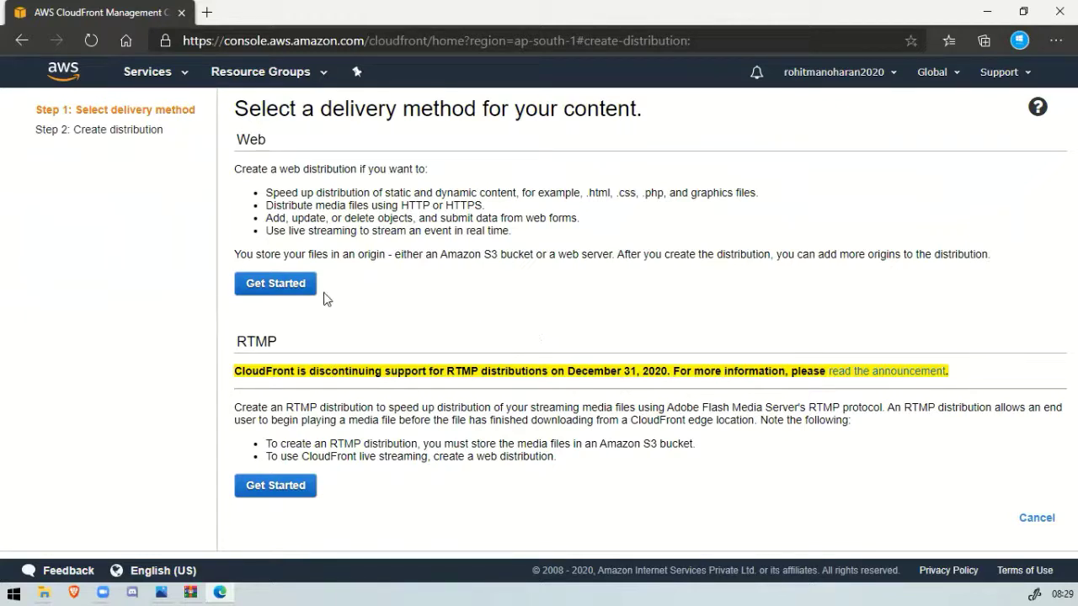
left_click(286, 283)
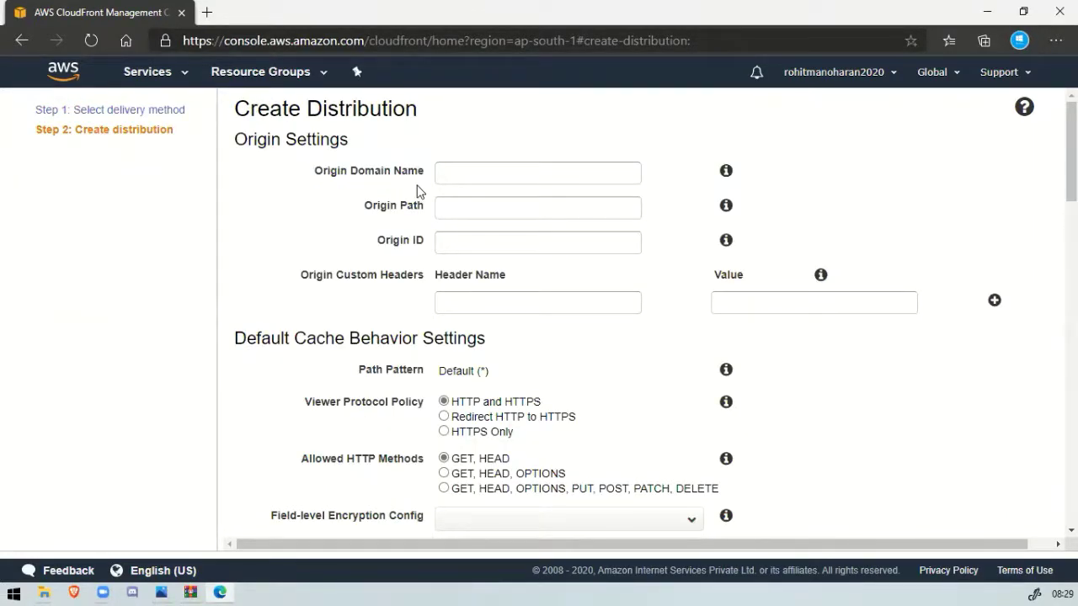
left_click(564, 173)
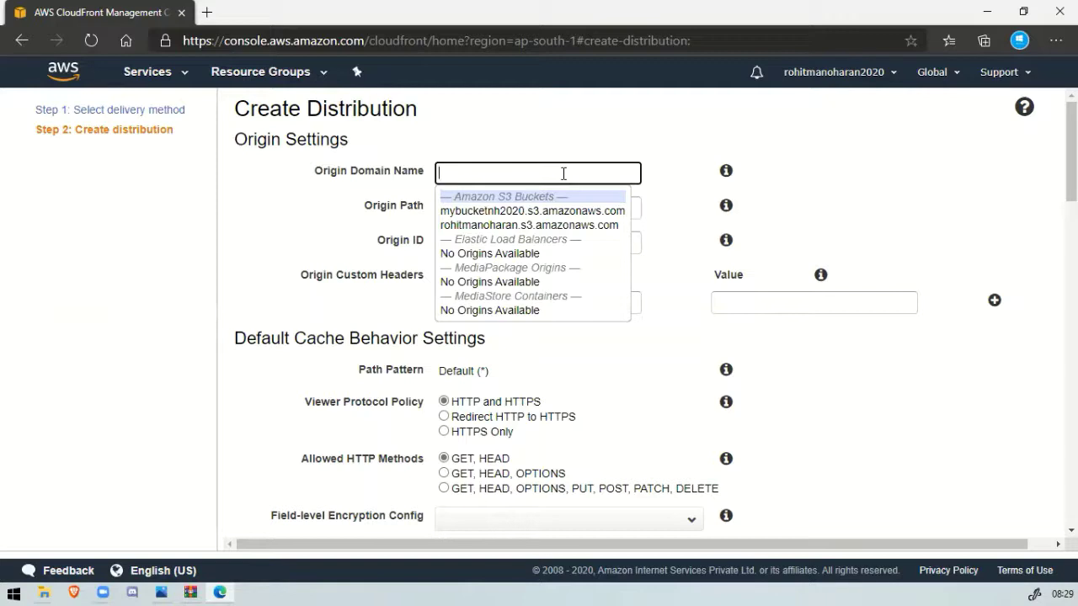
left_click(552, 225)
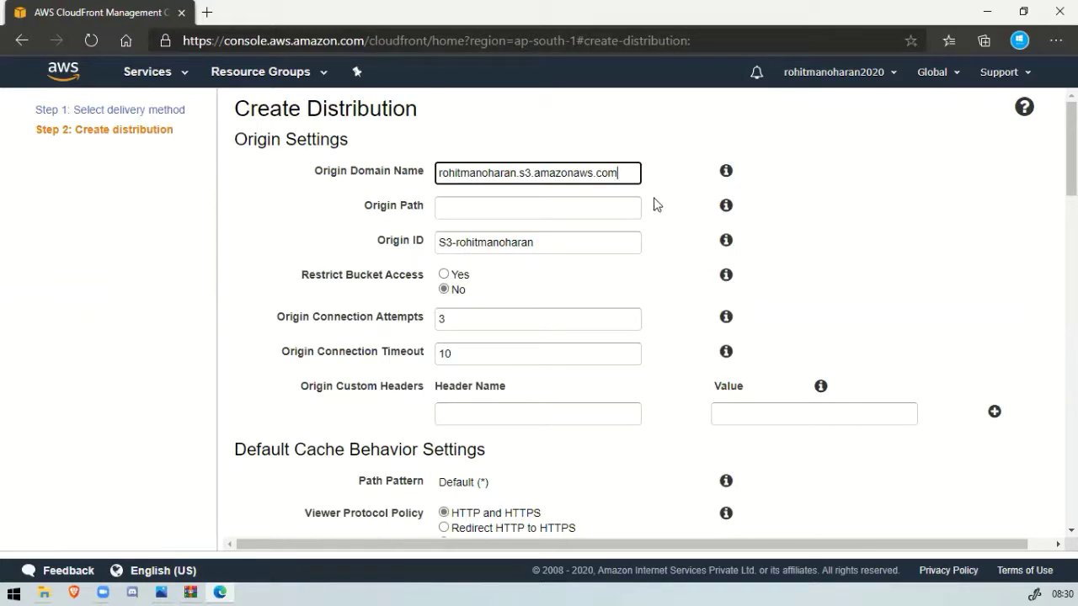
left_click(607, 209)
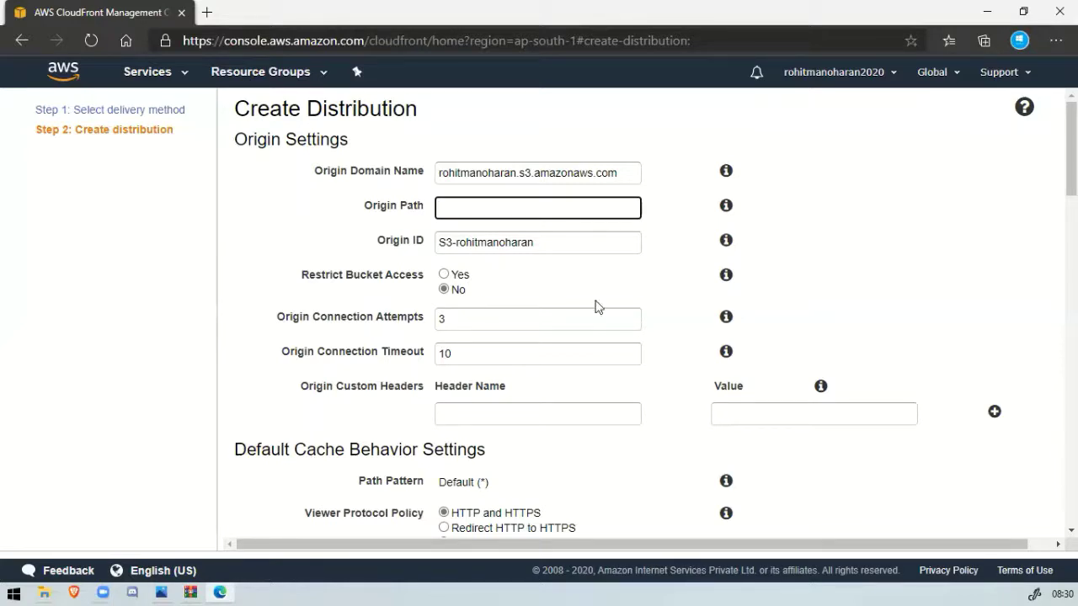
Step: Review the origin and default cache behavior settings, including the help for Restrict Bucket Access and Restrict Viewer Access
left_click(726, 275)
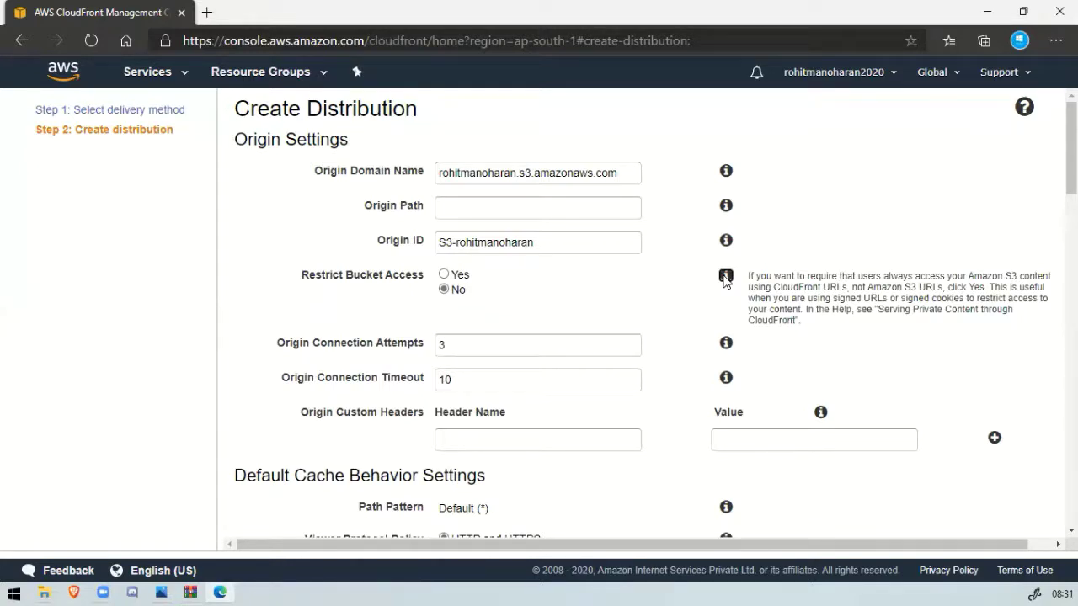
scroll(517, 320, "down", 4)
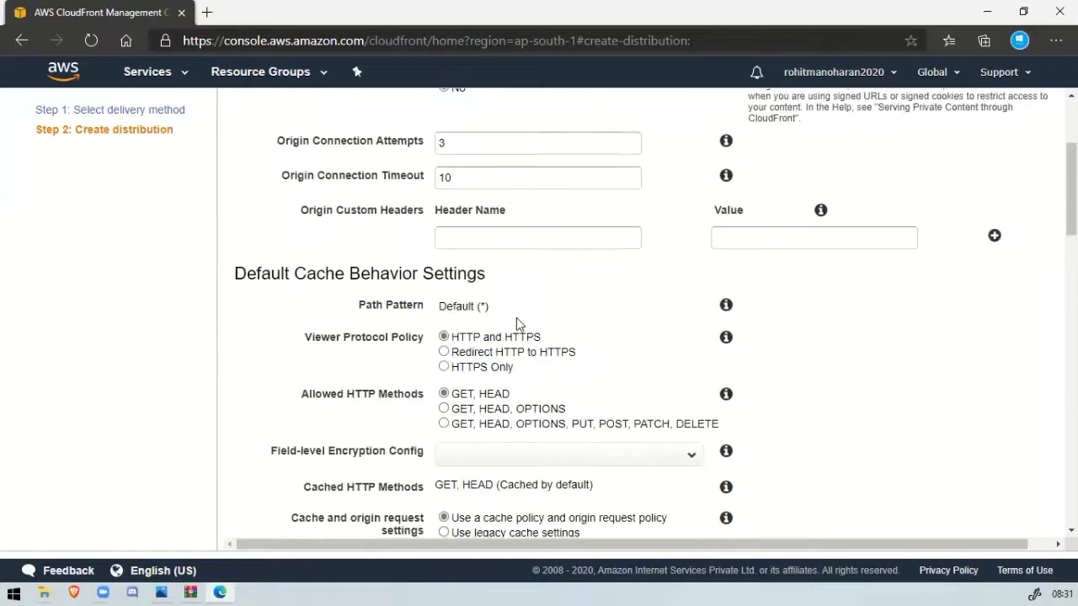
scroll(459, 344, "down", 4)
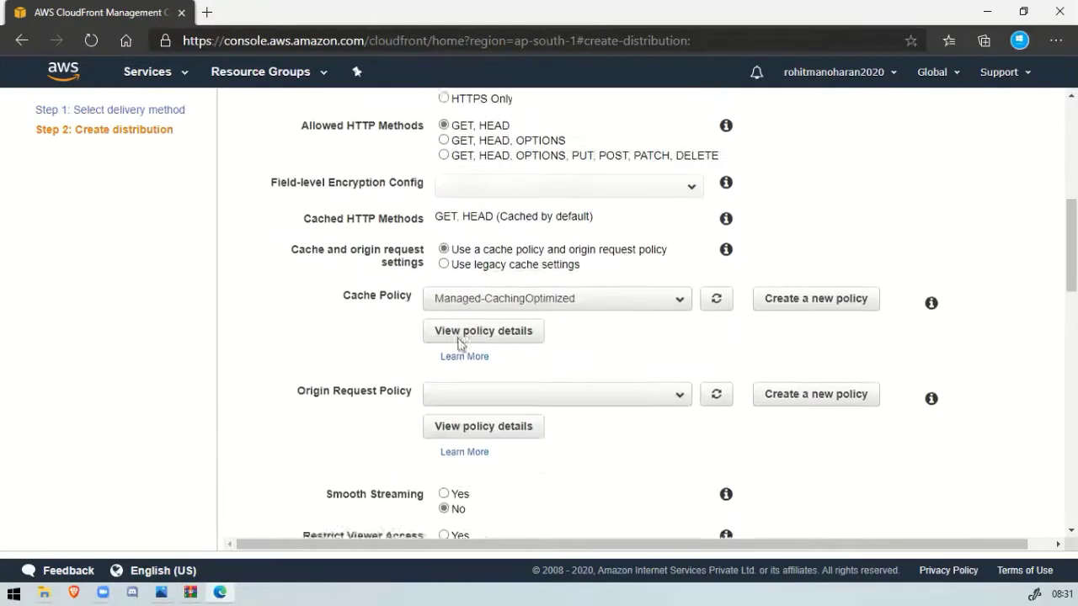
scroll(459, 343, "up", 4)
scroll(459, 344, "up", 3)
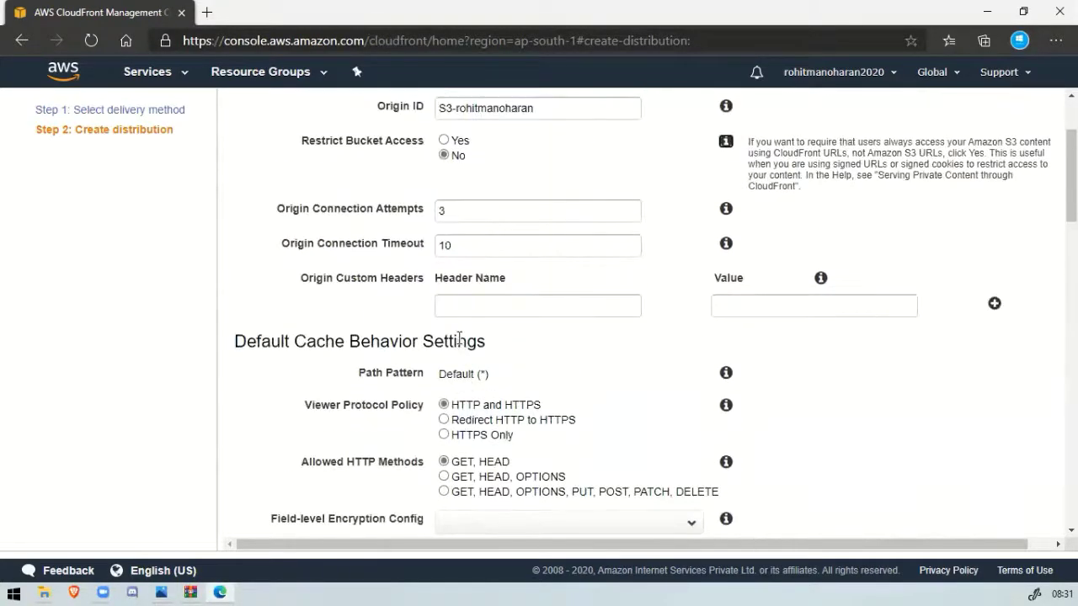
scroll(571, 202, "up", 1)
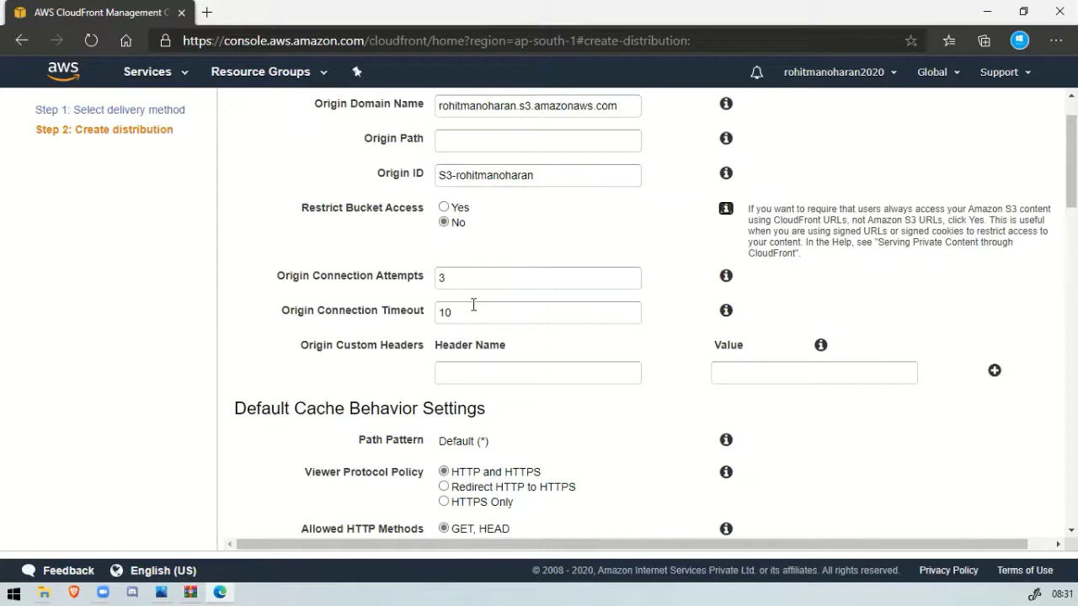
scroll(473, 305, "down", 2)
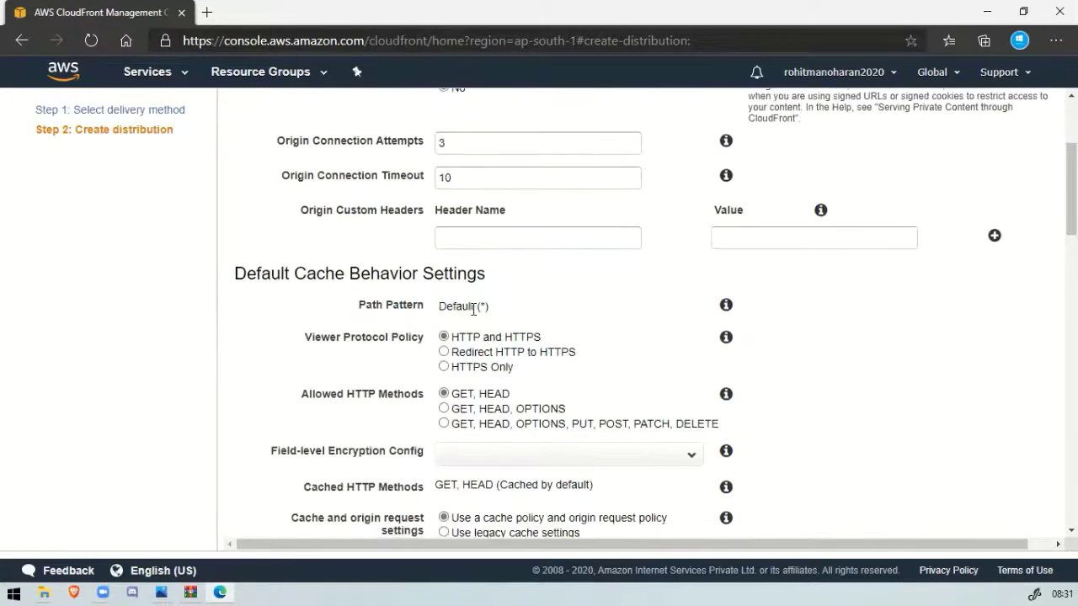
scroll(473, 308, "down", 2)
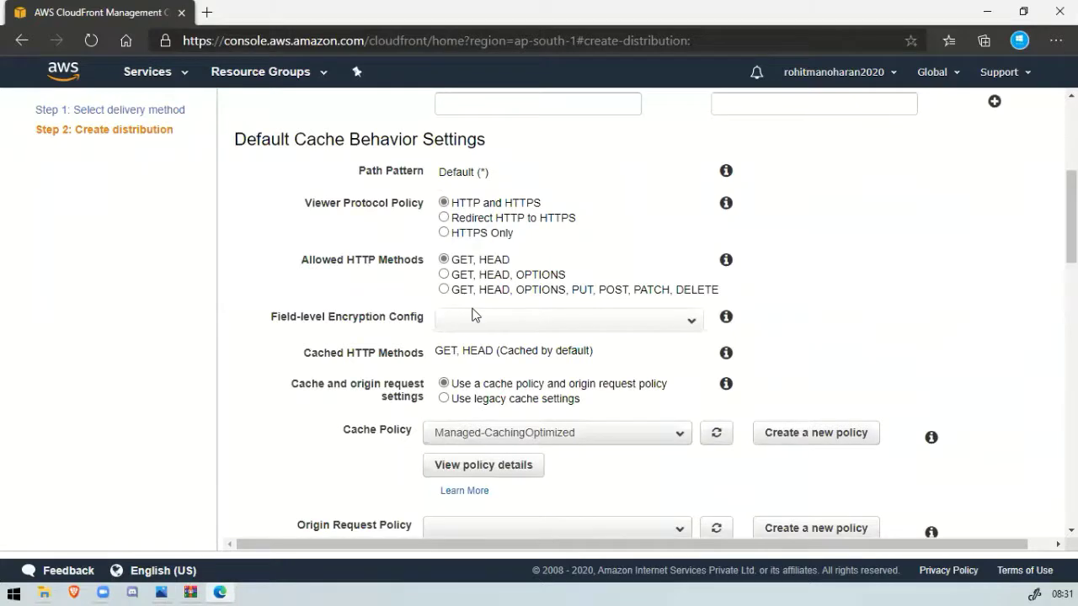
scroll(474, 315, "down", 3)
scroll(471, 314, "down", 1)
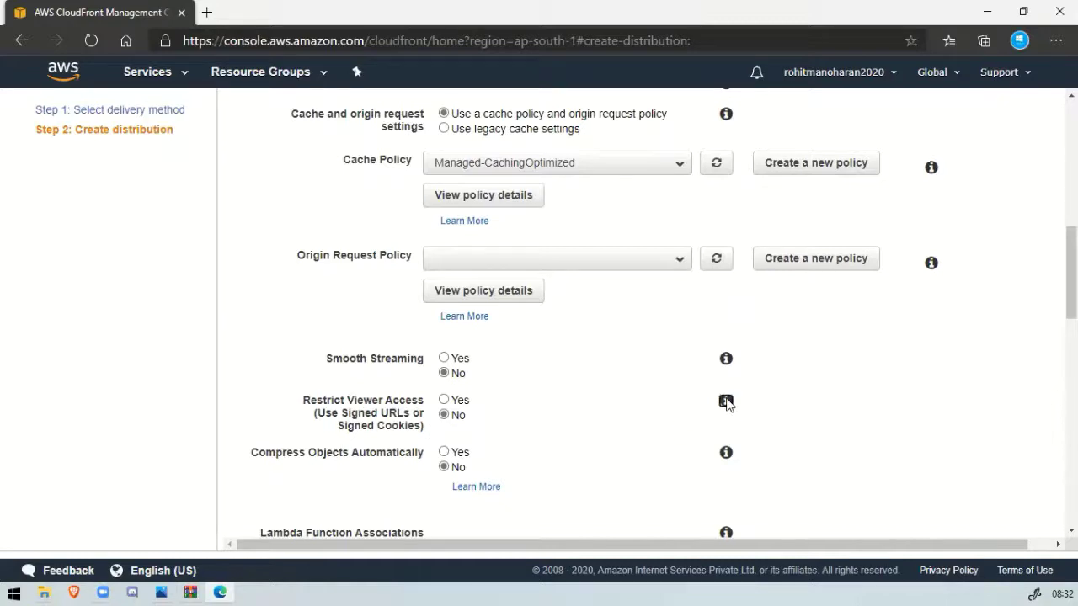
mouse_move(726, 403)
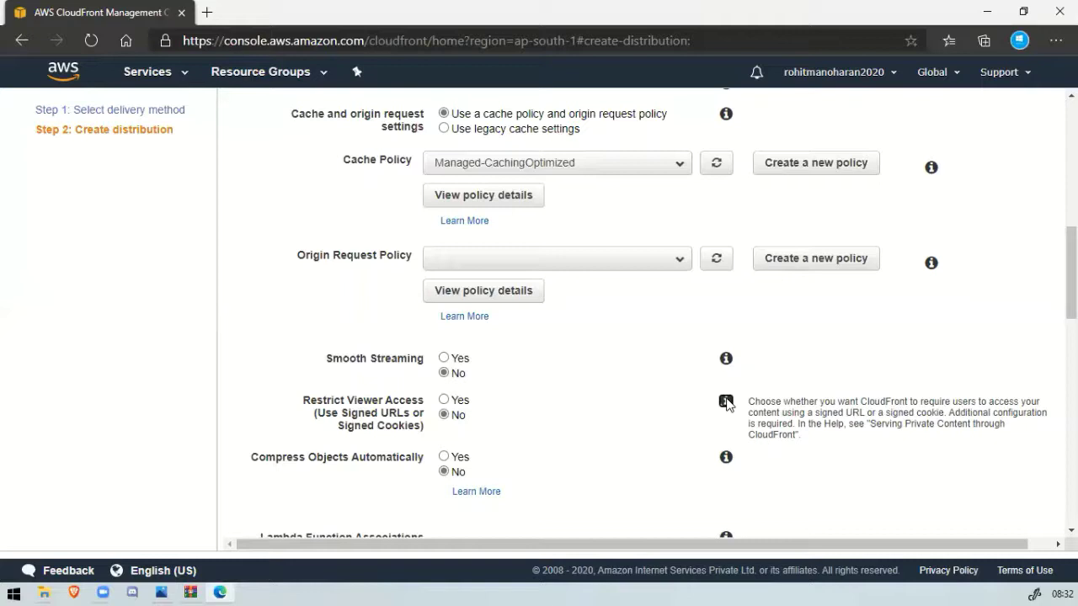
Step: Create the distribution with the remaining settings at their defaults, and widen the Status column in the distributions list
scroll(737, 405, "down", 3)
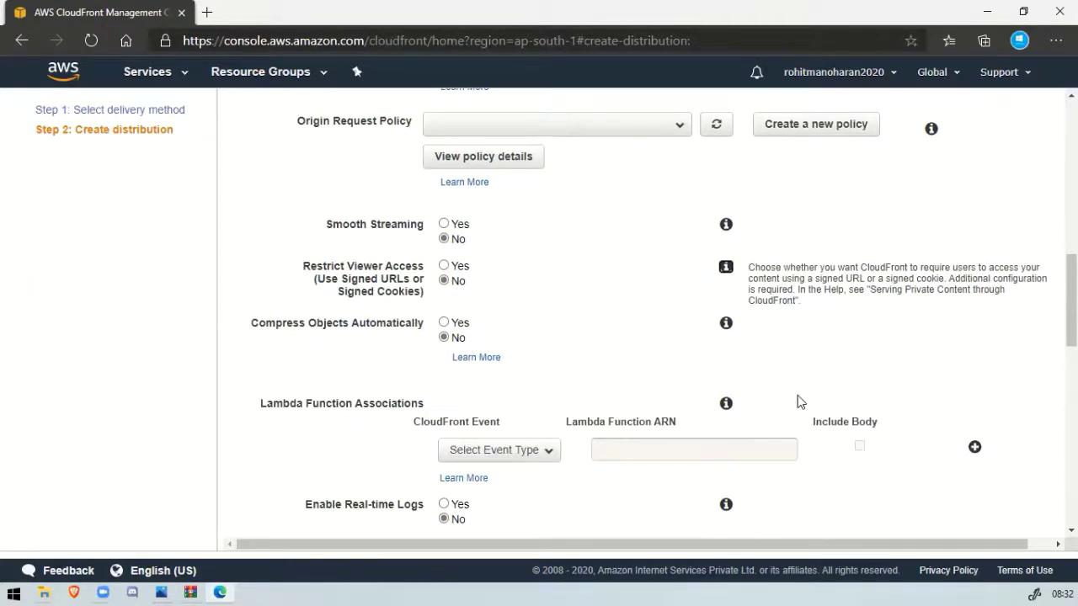
scroll(800, 402, "down", 4)
scroll(800, 402, "up", 2)
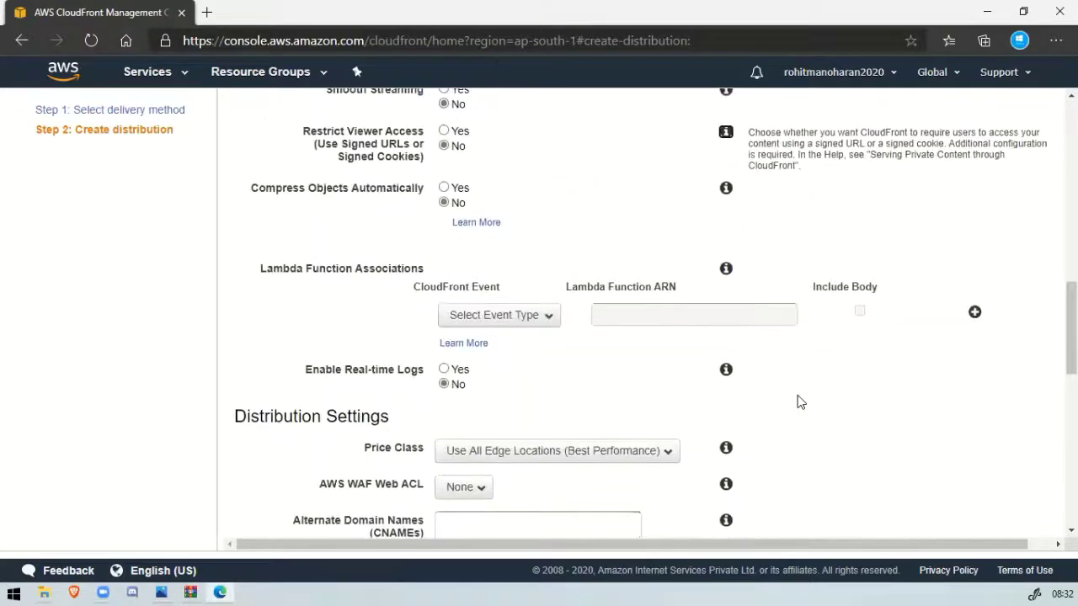
scroll(800, 401, "down", 4)
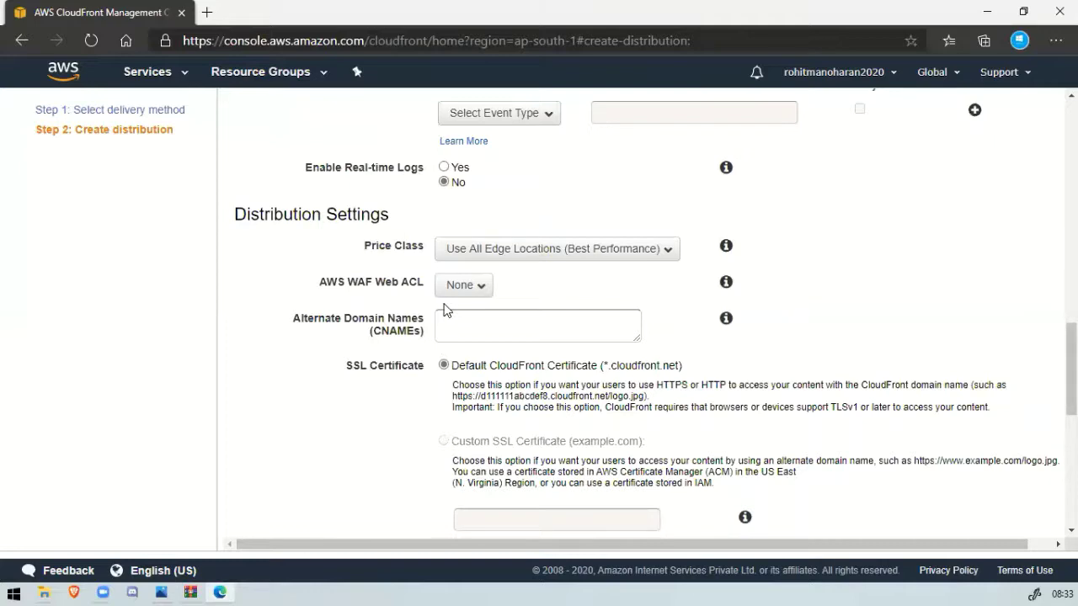
scroll(446, 310, "down", 4)
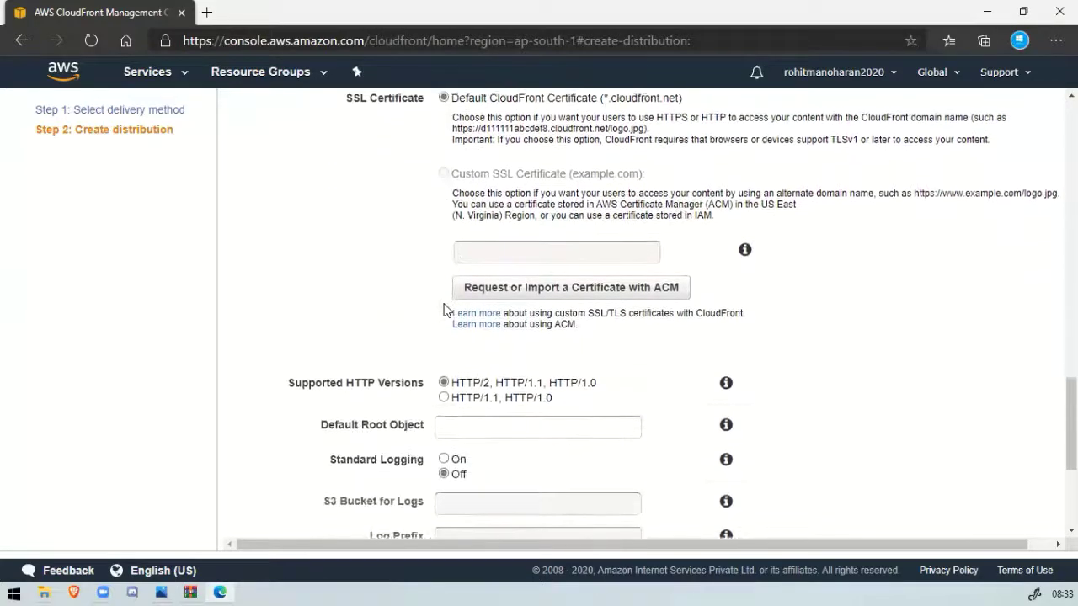
scroll(444, 310, "down", 2)
scroll(445, 310, "down", 2)
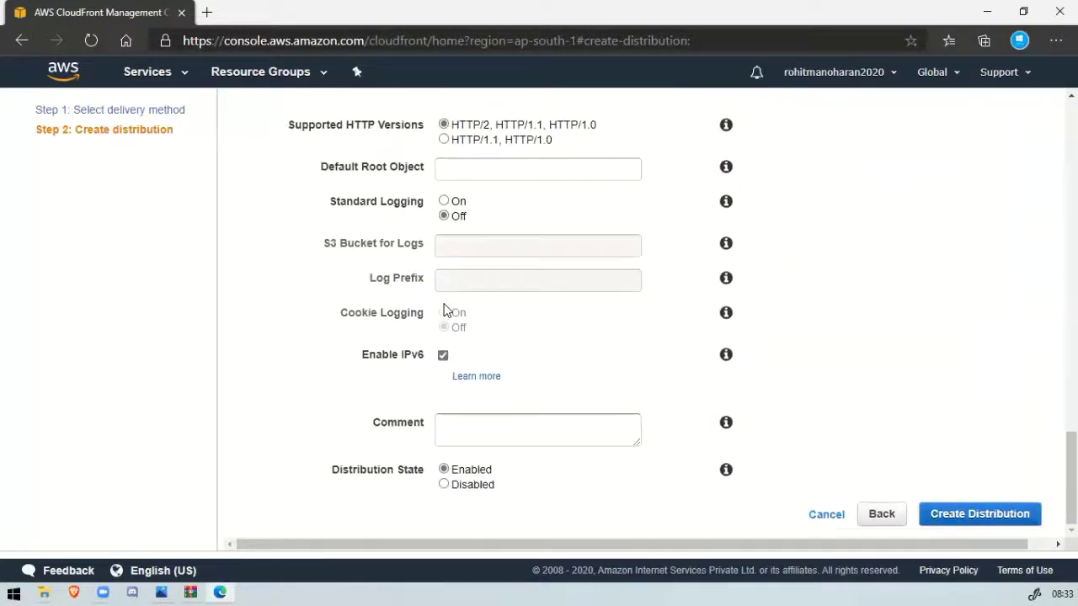
left_click(998, 512)
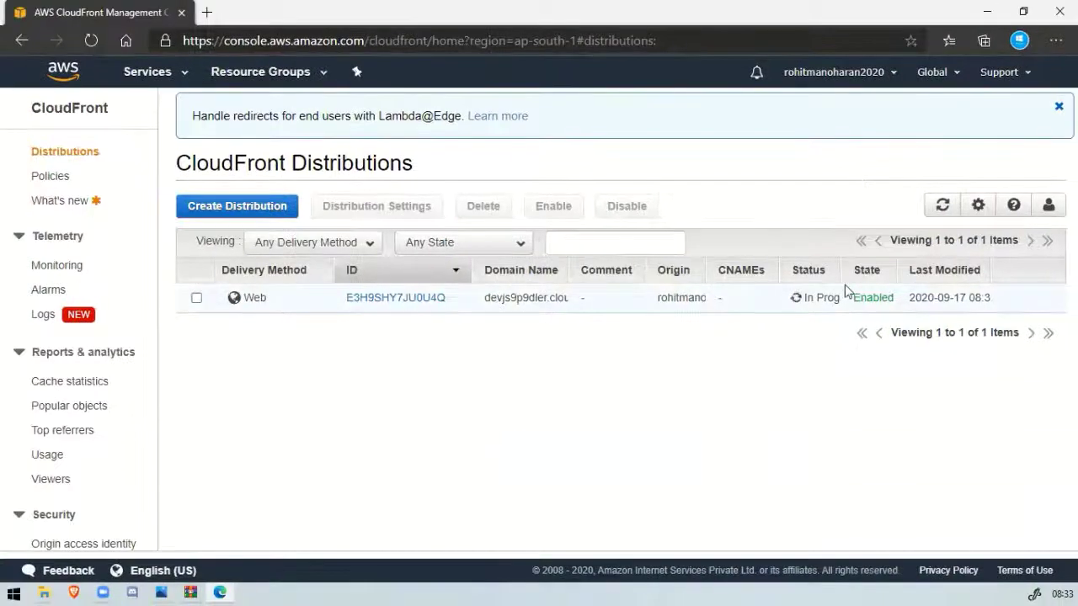
left_click_drag(841, 269, 885, 269)
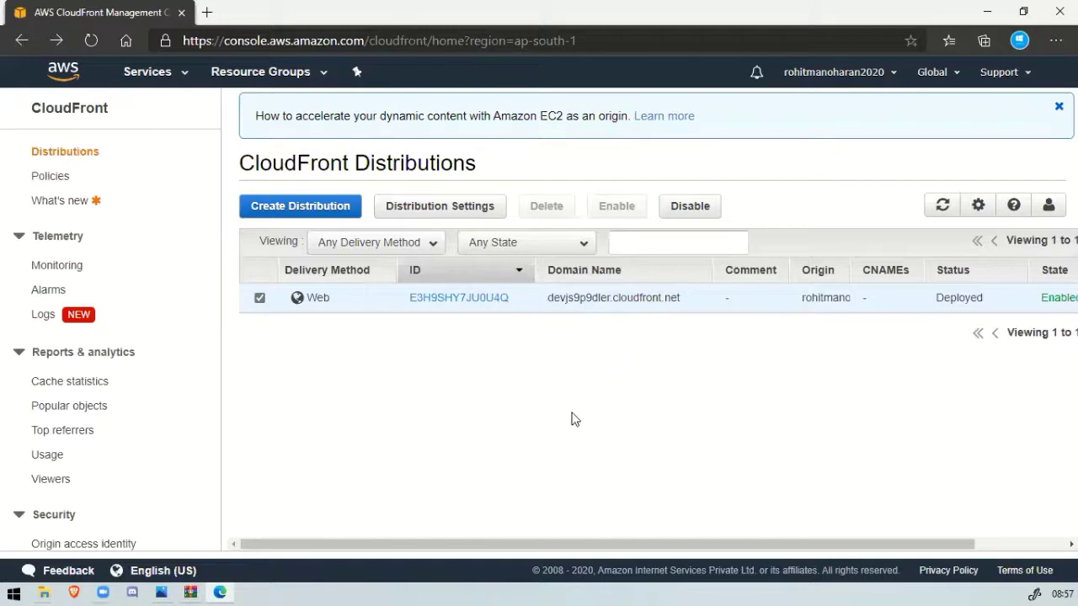
Step: Open abc.jpg in a new browser tab through the distribution's domain name, at devjs9p9dler.cloudfront.net/abc.jpg
left_click(208, 15)
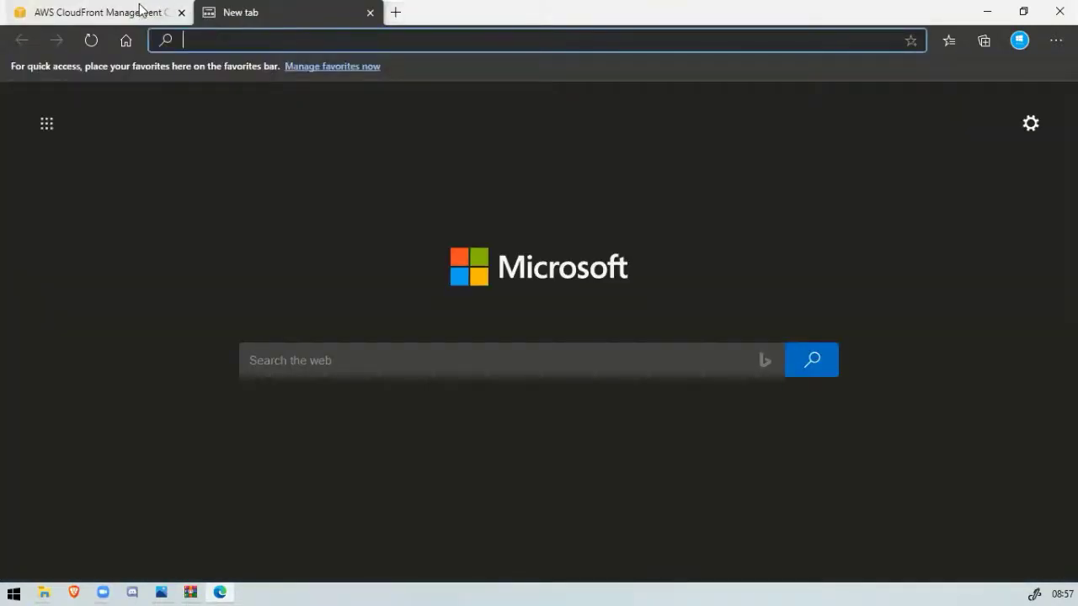
left_click(137, 12)
left_click_drag(684, 305, 534, 316)
key("ctrl+c")
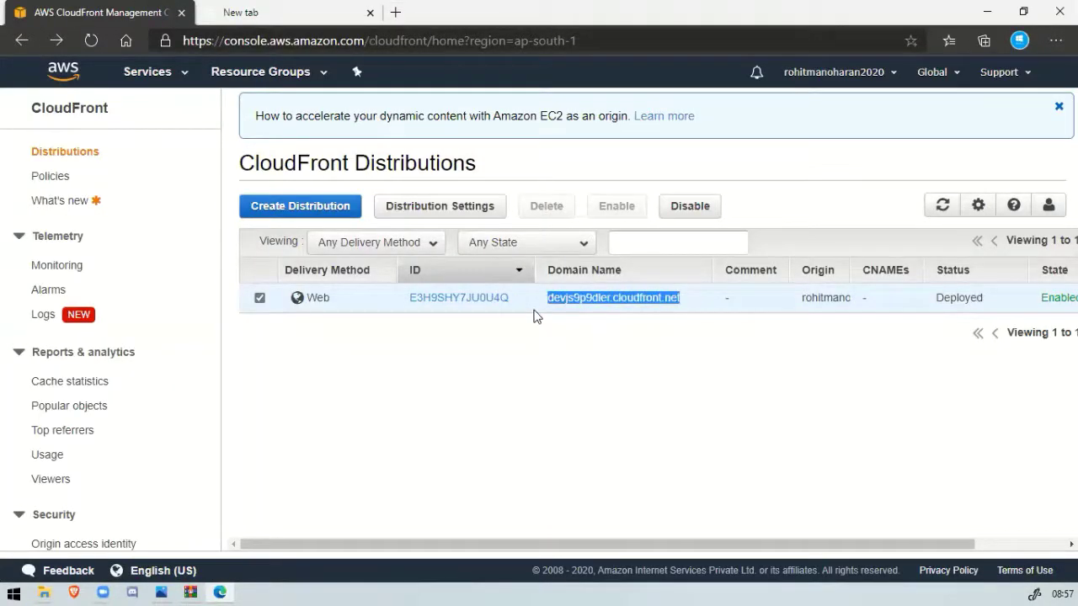
left_click(337, 10)
key("ctrl+v")
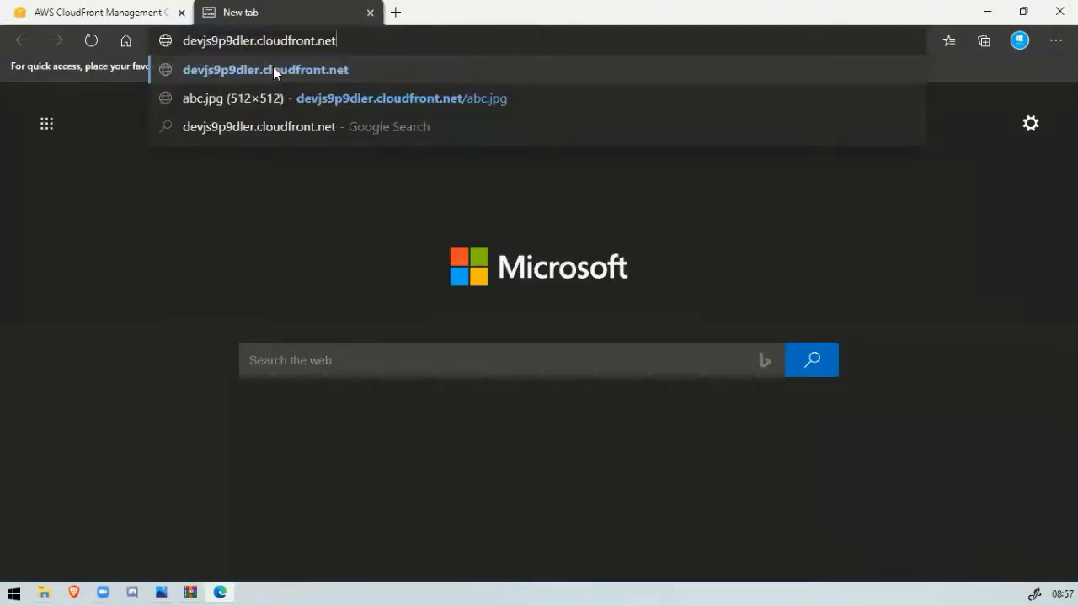
type("/")
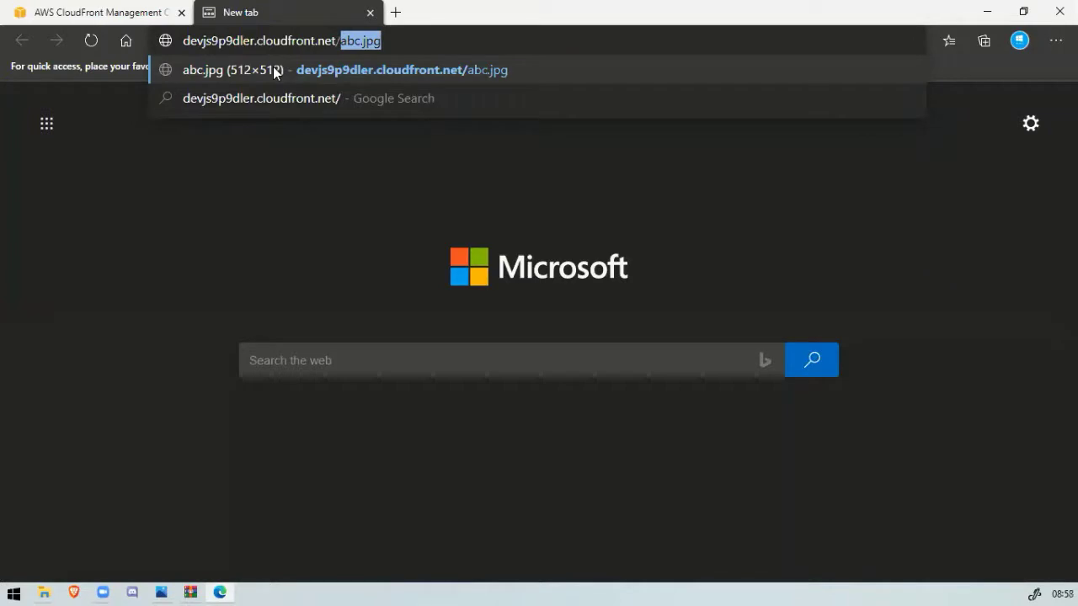
left_click(274, 70)
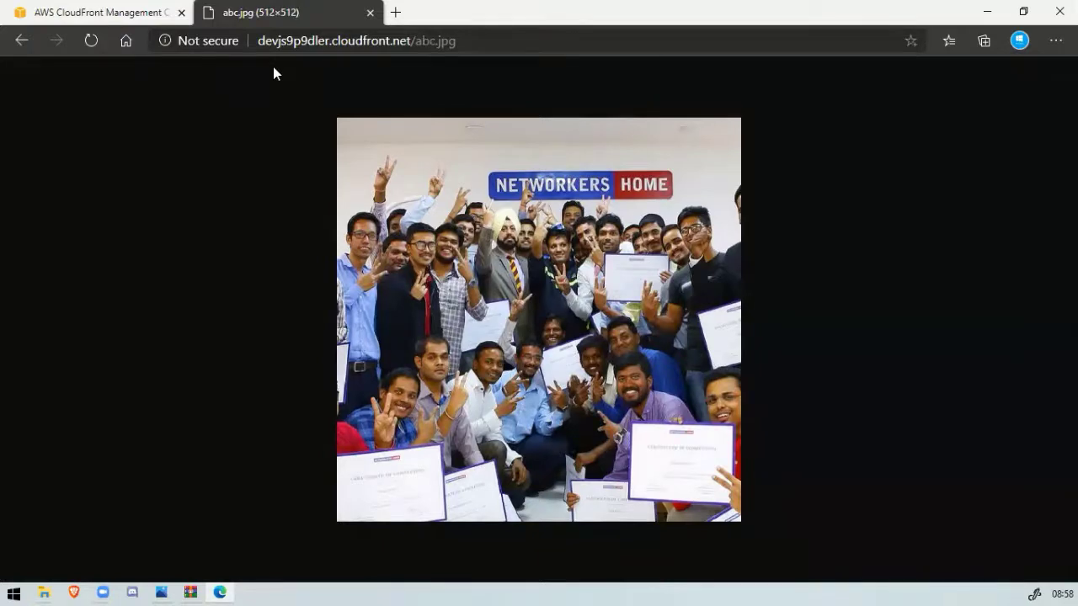
Step: Return to the distributions list and review the web distribution's editable general settings, from price class to distribution state, without saving changes
left_click(99, 12)
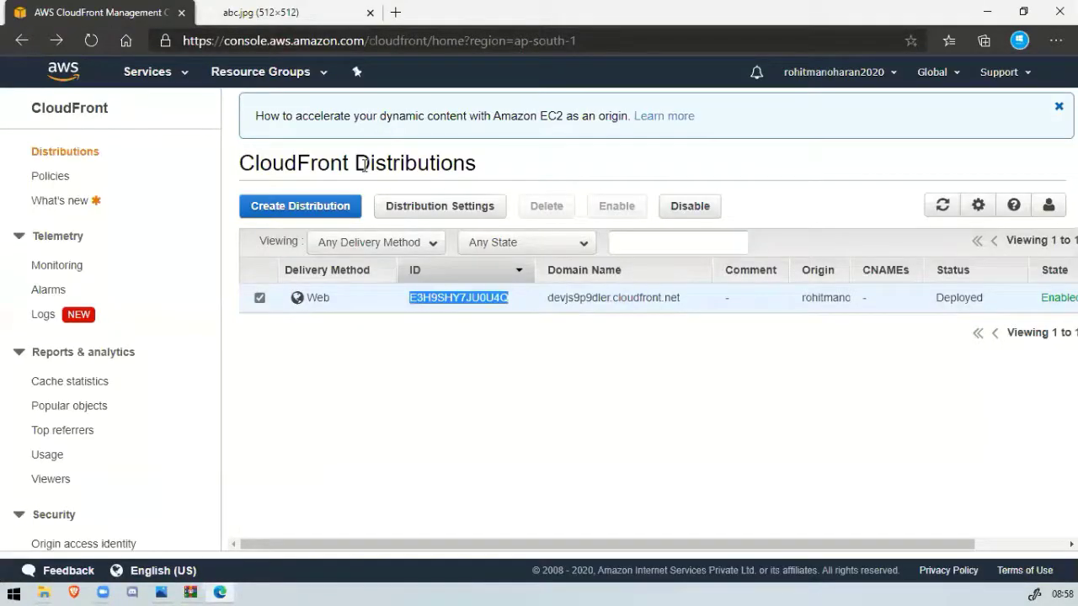
left_click(433, 425)
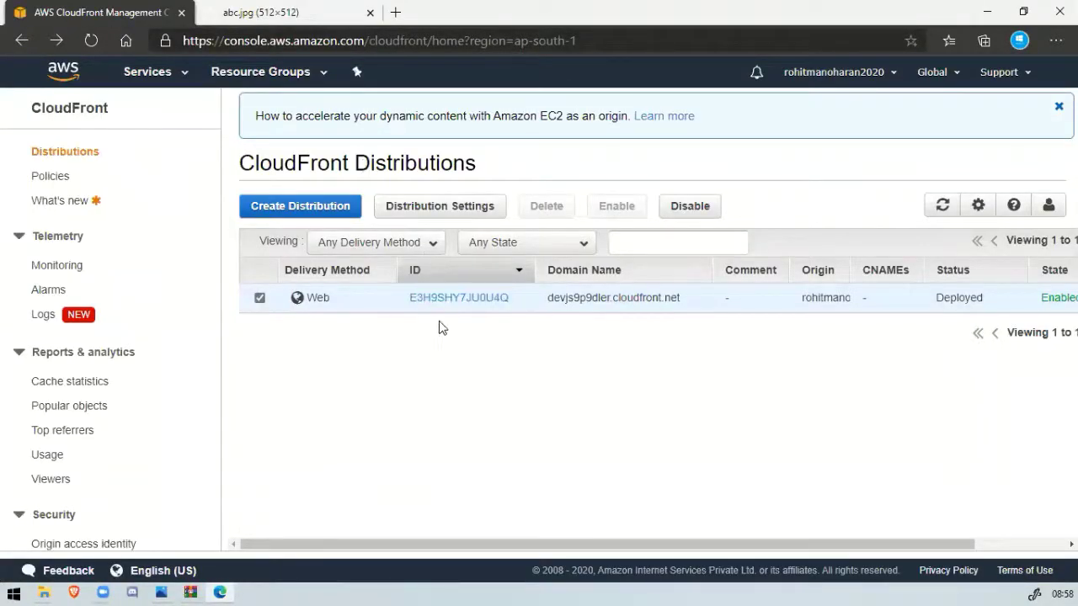
left_click(371, 305)
left_click(371, 306)
left_click(436, 208)
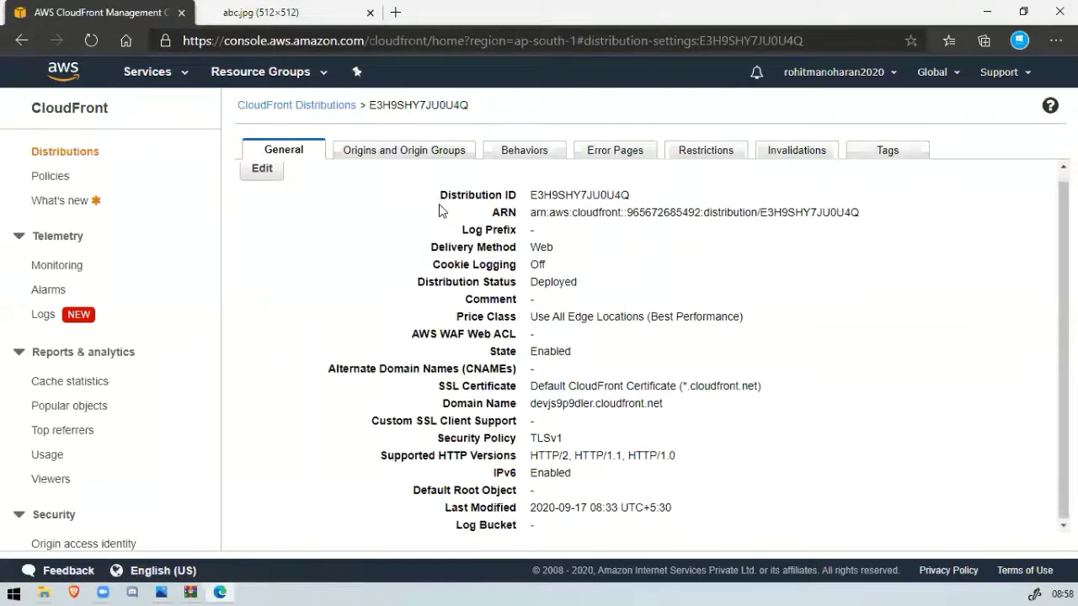
left_click(262, 178)
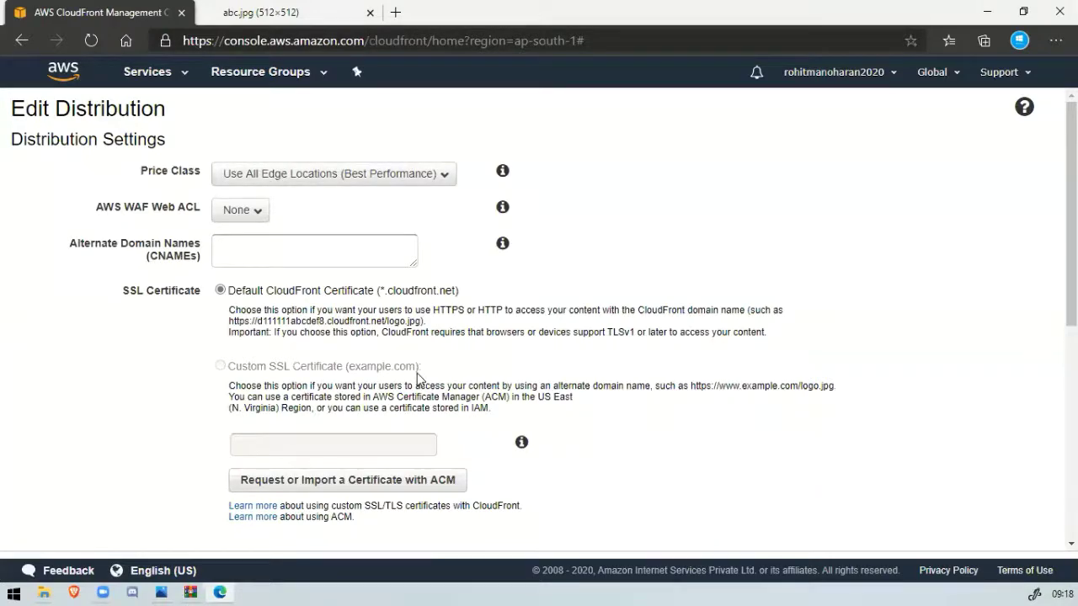
scroll(516, 330, "down", 5)
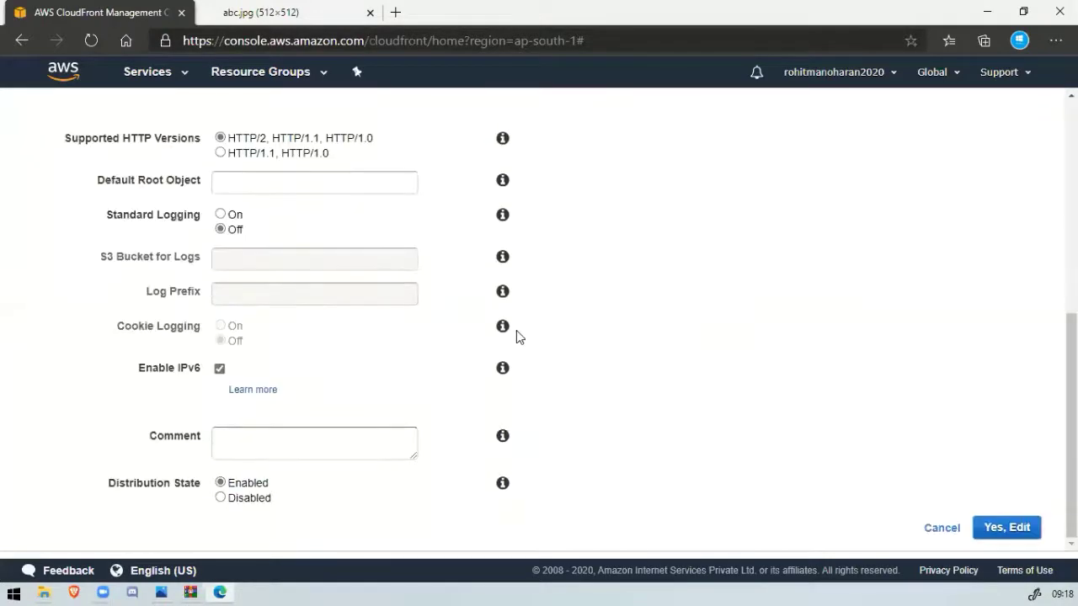
left_click(938, 529)
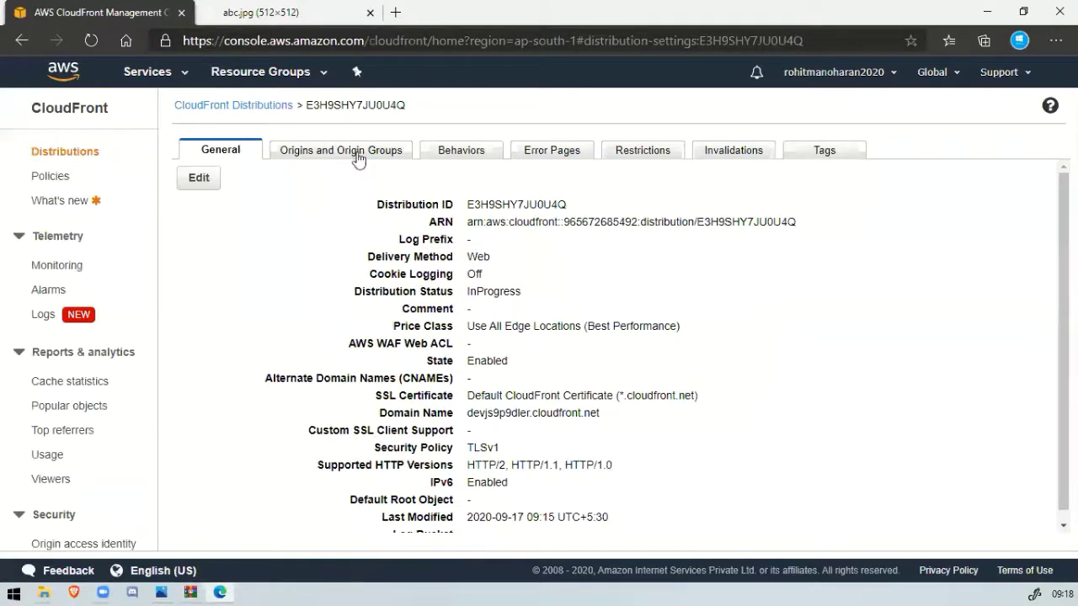
Step: Examine the distribution's origins and origin groups, cache behaviors, custom error pages, restrictions and existing invalidations
left_click(355, 156)
left_click(493, 154)
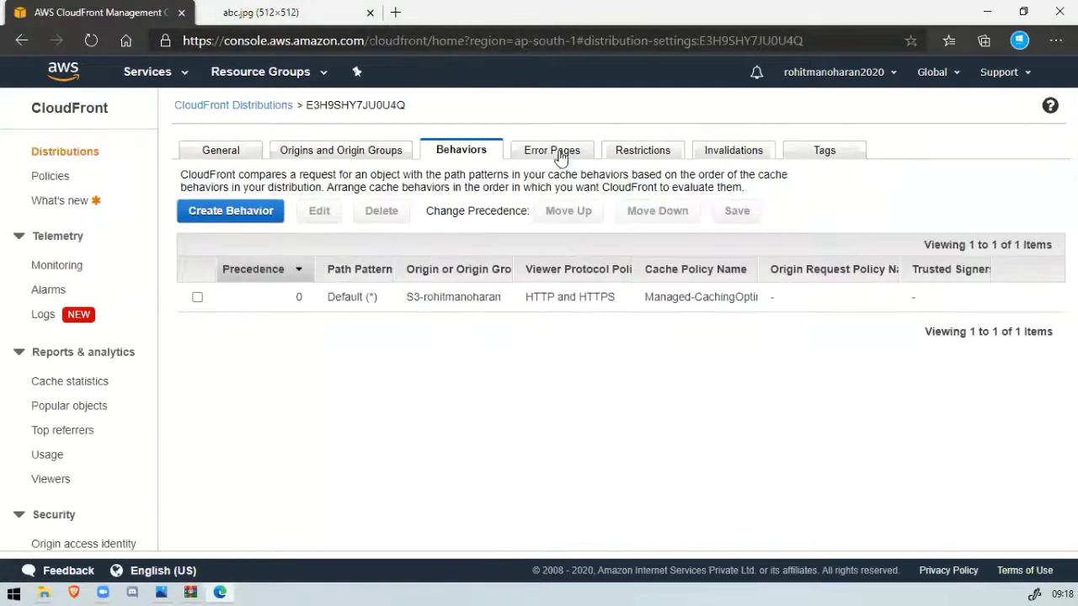
left_click(559, 152)
left_click(650, 150)
left_click(734, 152)
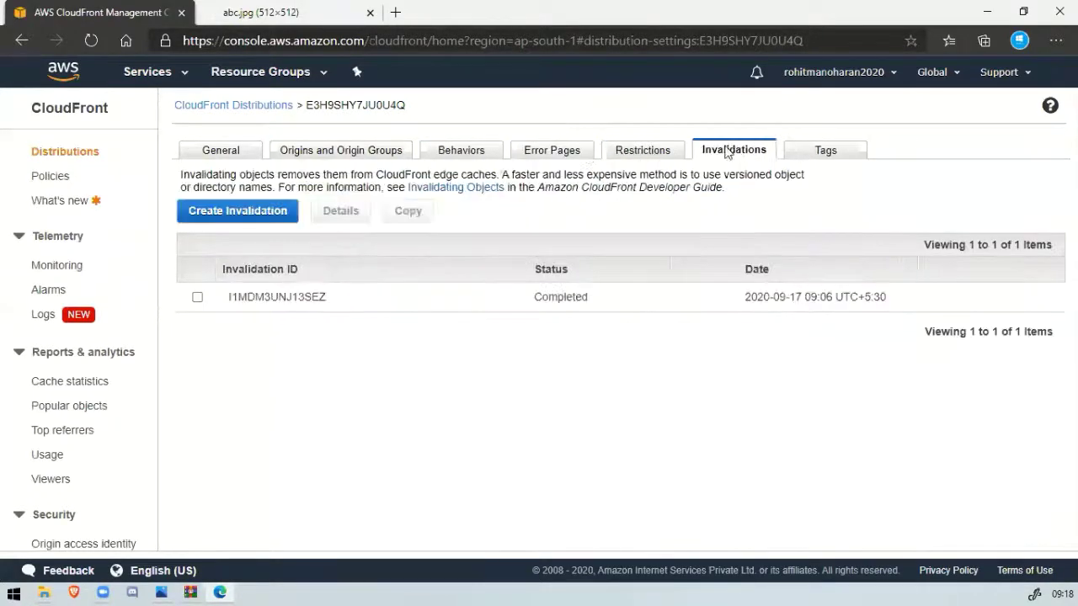
left_click(578, 151)
left_click(432, 155)
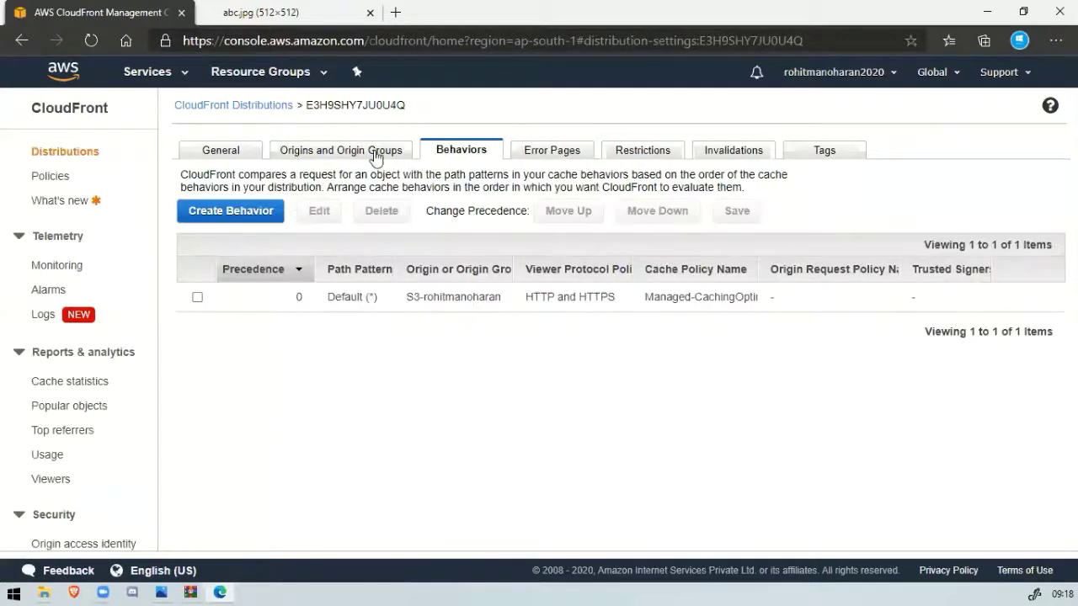
left_click(372, 159)
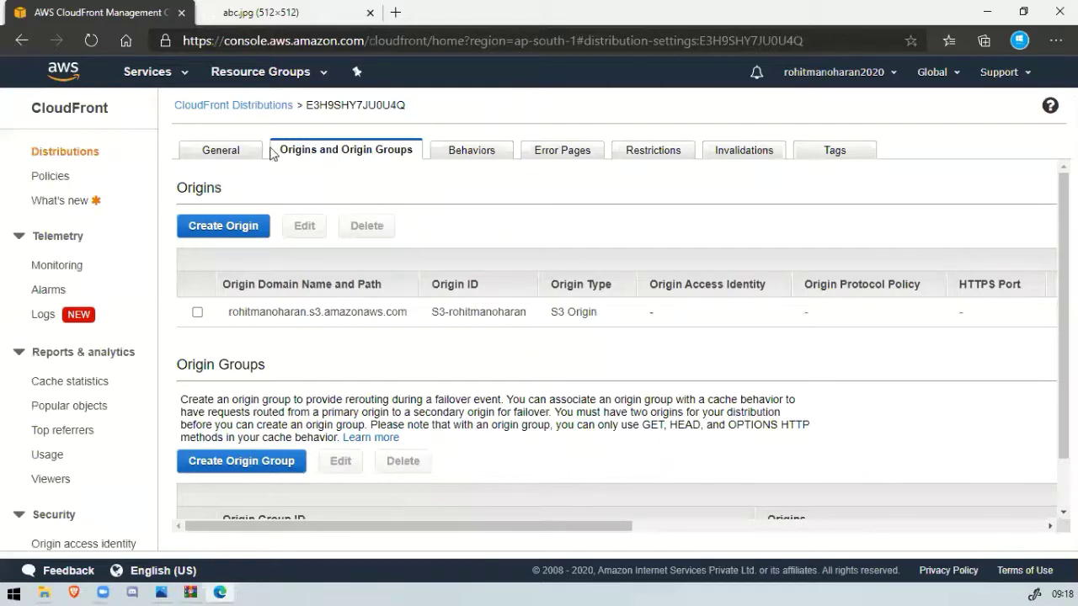
left_click(232, 155)
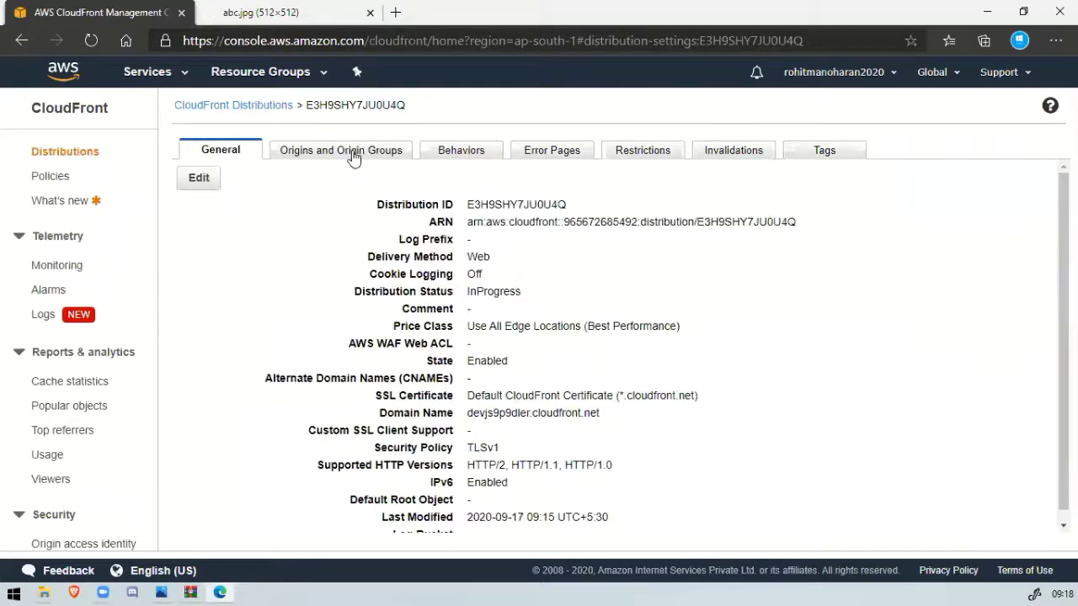
left_click(355, 155)
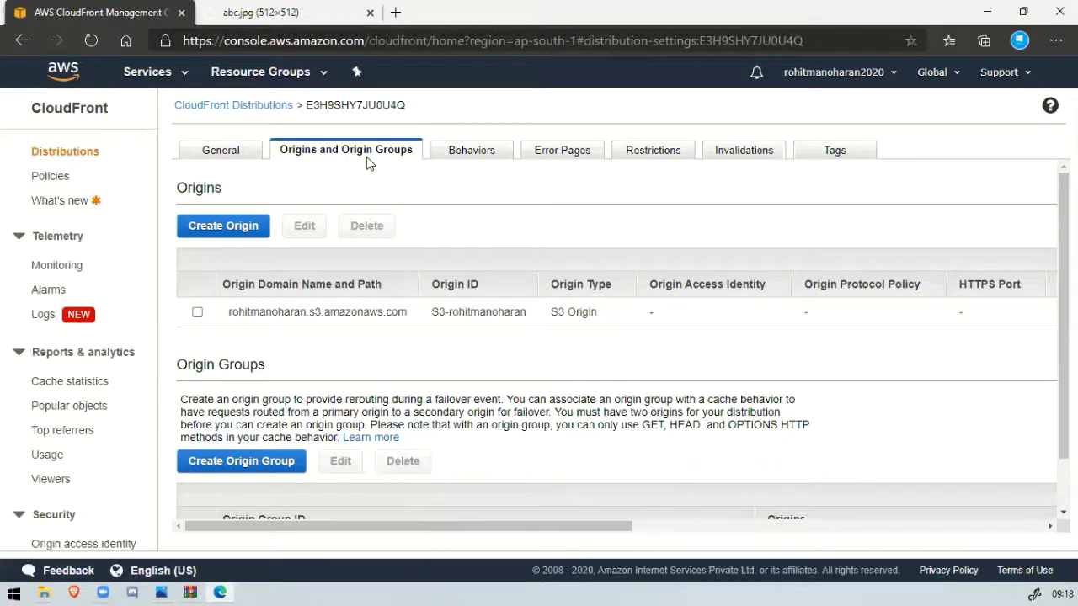
left_click(366, 311)
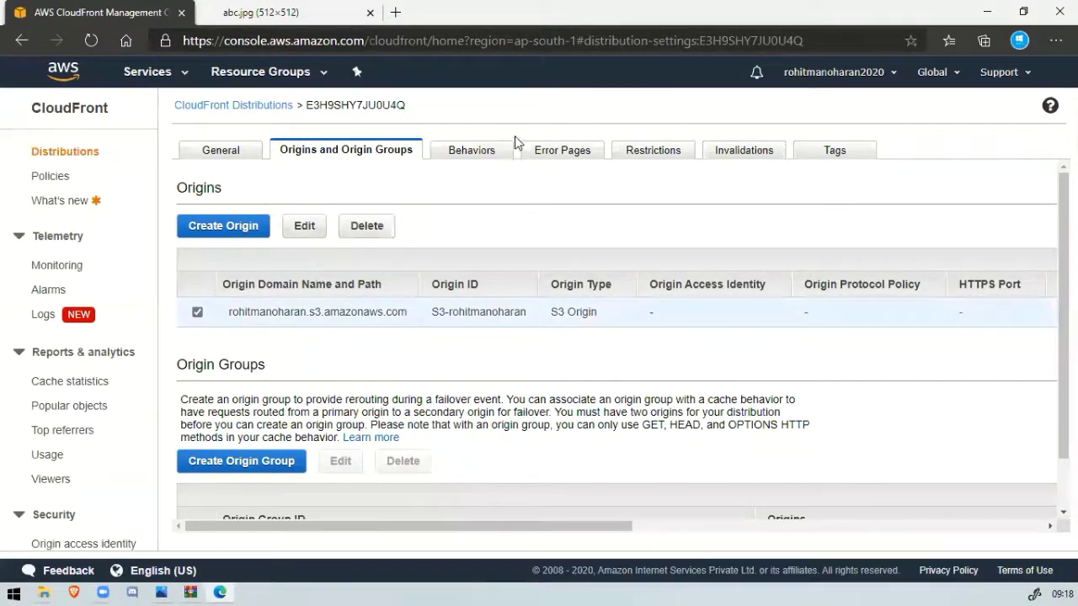
left_click(493, 153)
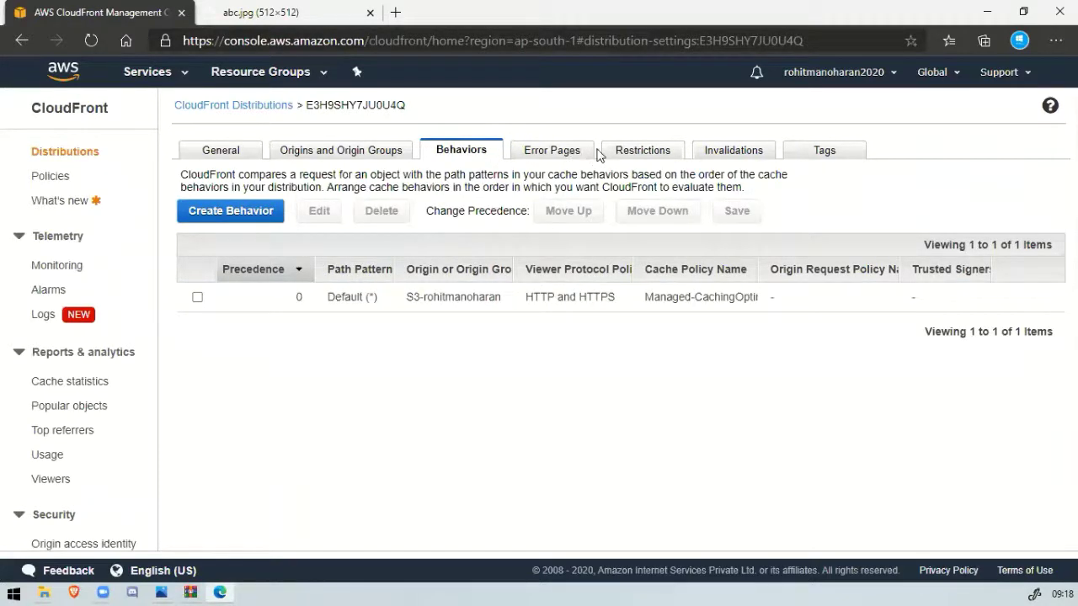
left_click(563, 155)
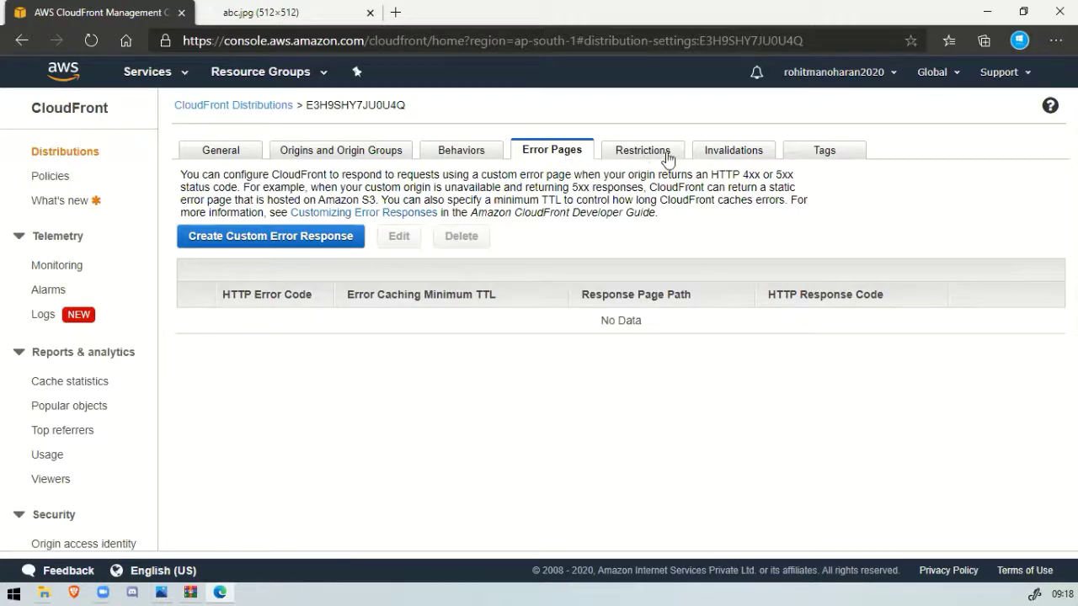
left_click(722, 160)
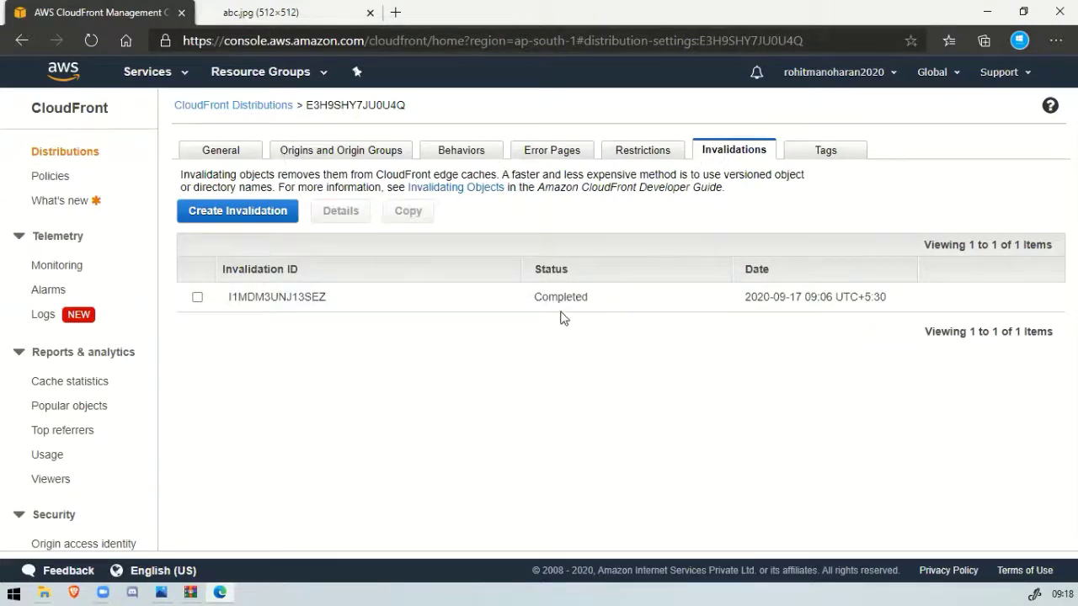
left_click(444, 308)
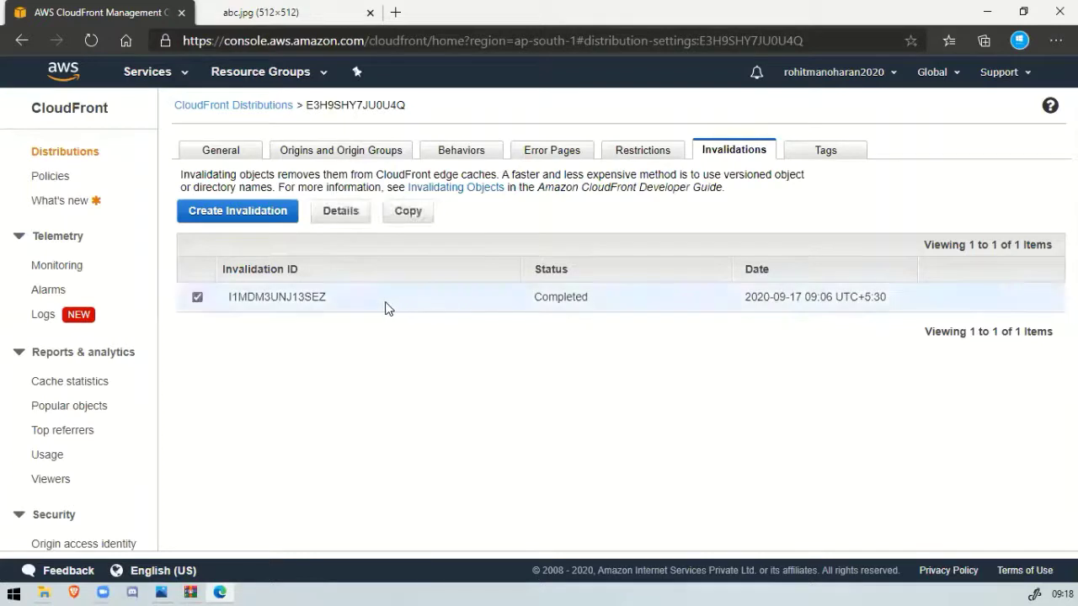
left_click(266, 218)
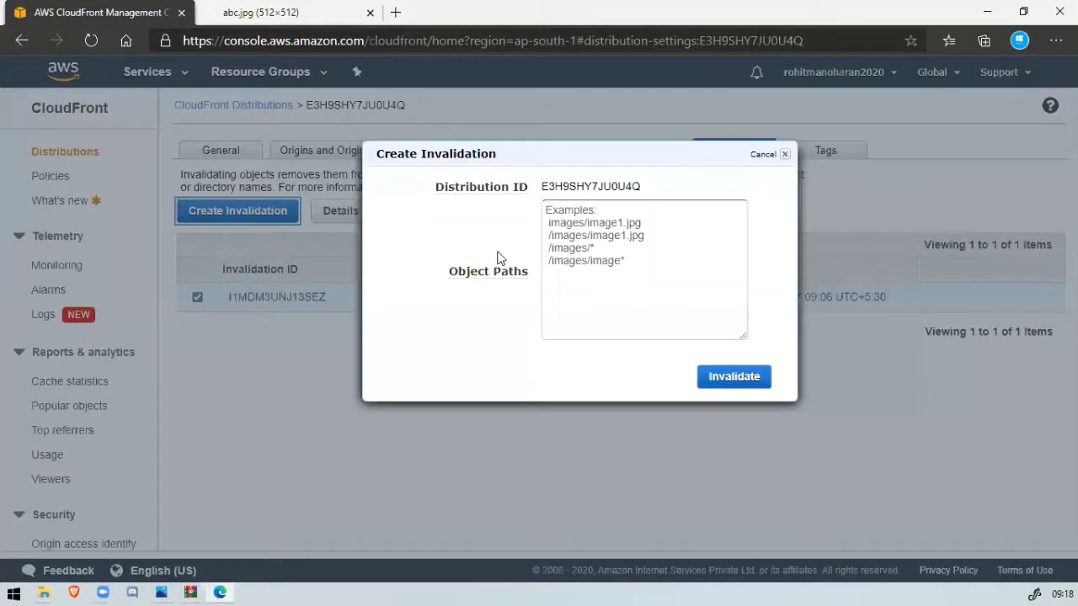
left_click(585, 264)
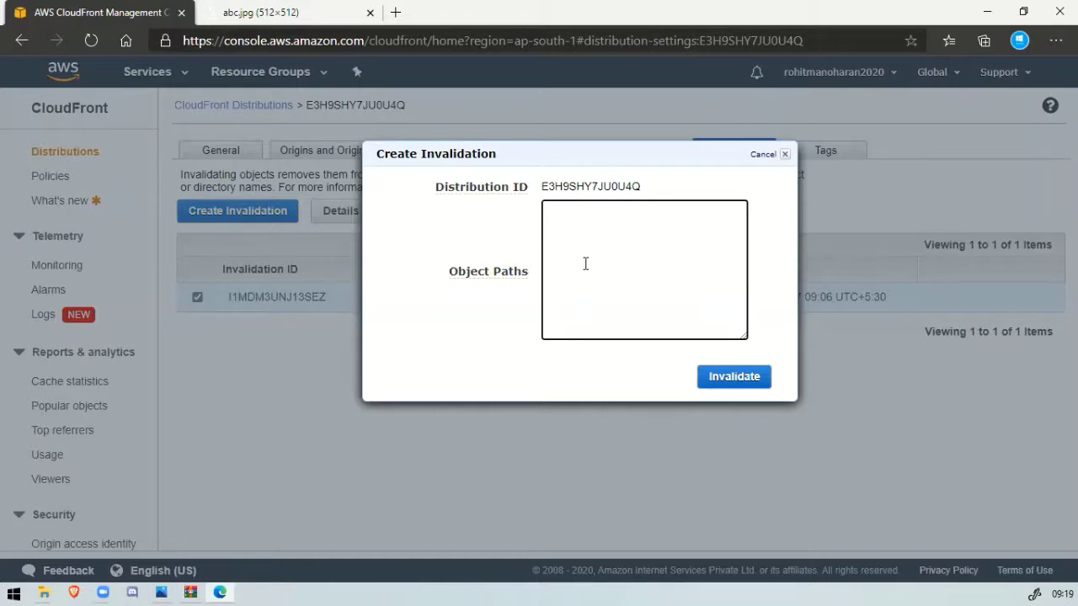
type("/*")
key("BackSpace")
type("images/")
key("BackSpace")
key("BackSpace")
key("BackSpace")
key("BackSpace")
key("BackSpace")
key("BackSpace")
key("BackSpace")
key("BackSpace")
left_click(782, 156)
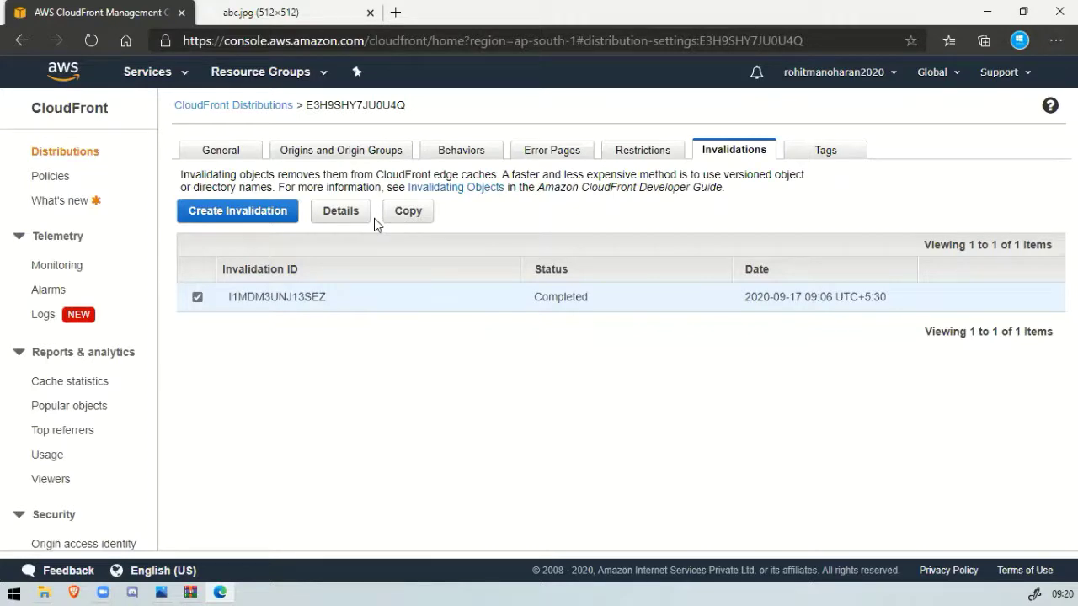
Step: Return to the distributions list and disable the devjs9p9dler.cloudfront.net web distribution, confirming and closing the dialog
left_click(264, 106)
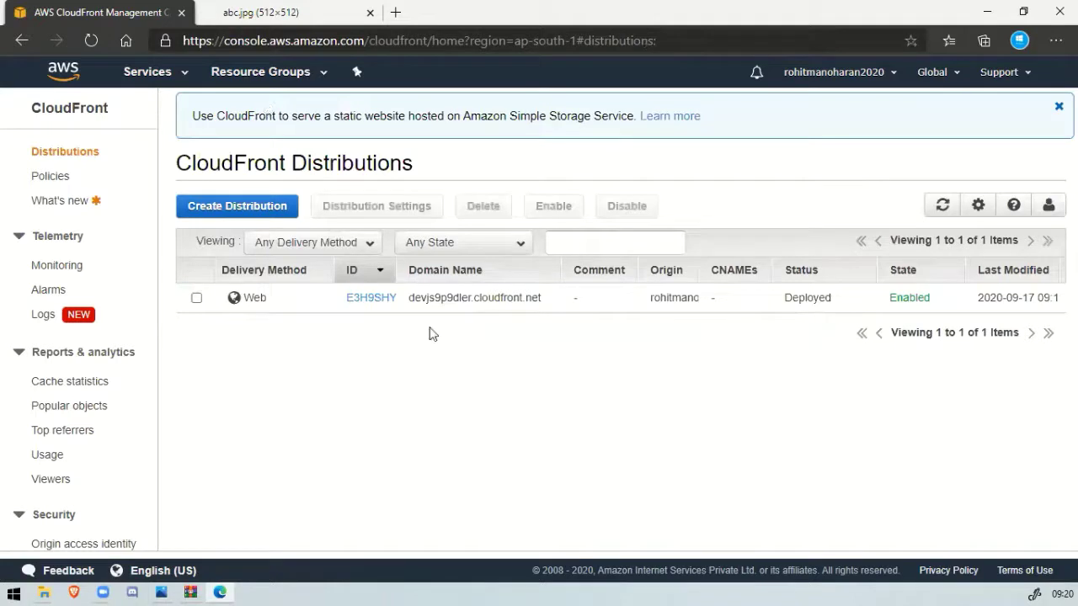
left_click(283, 304)
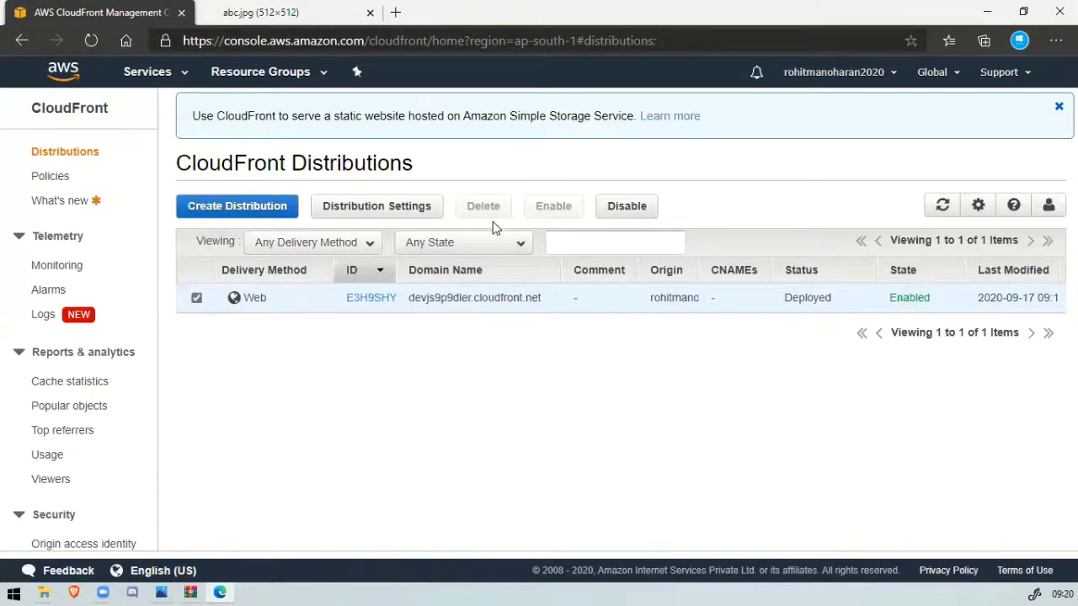
left_click(625, 210)
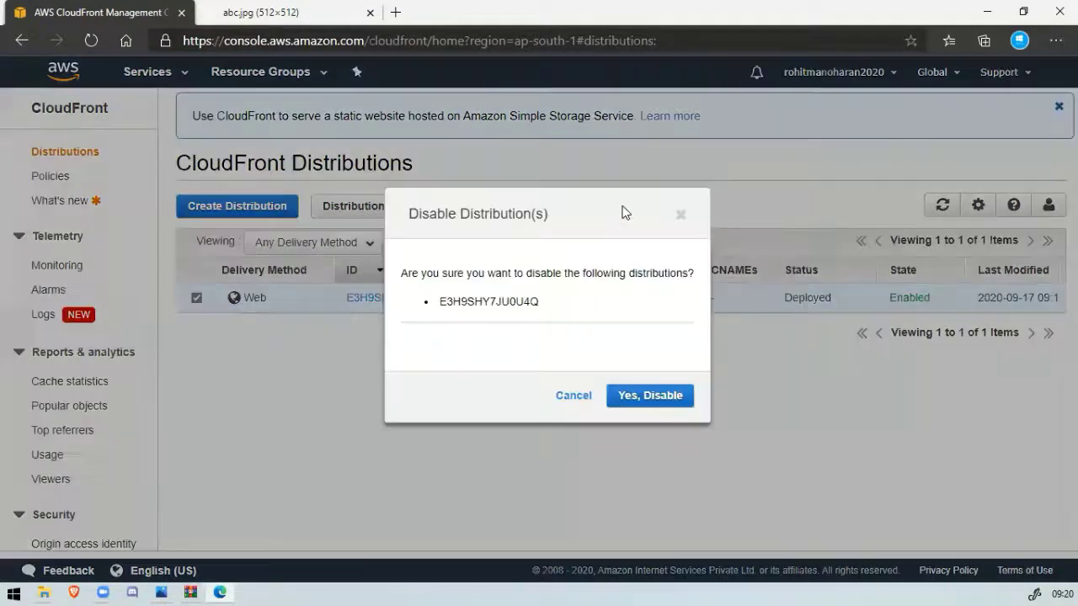
left_click(652, 398)
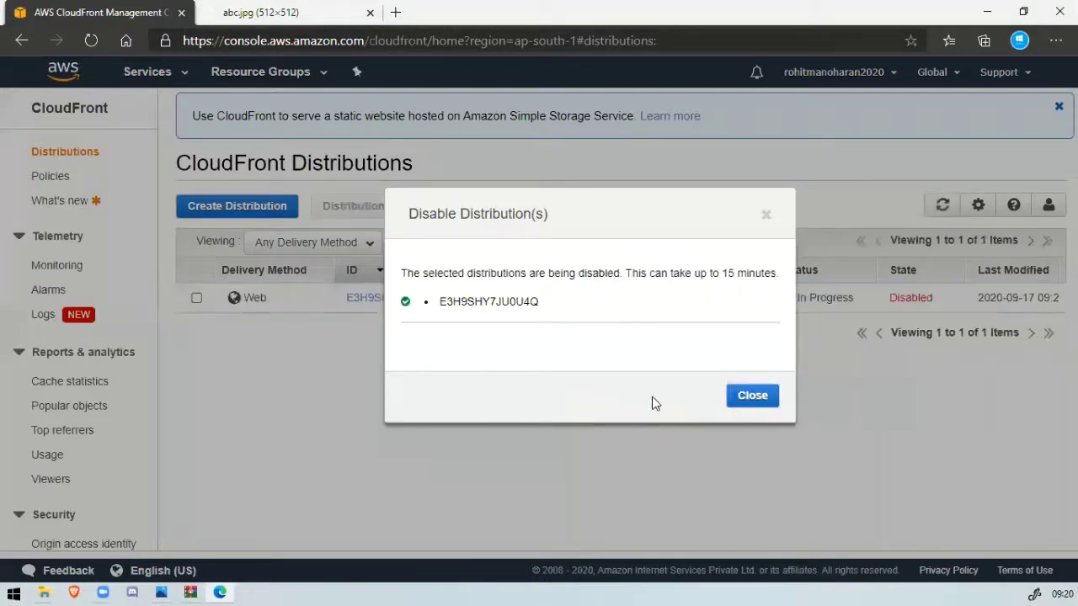
left_click(763, 396)
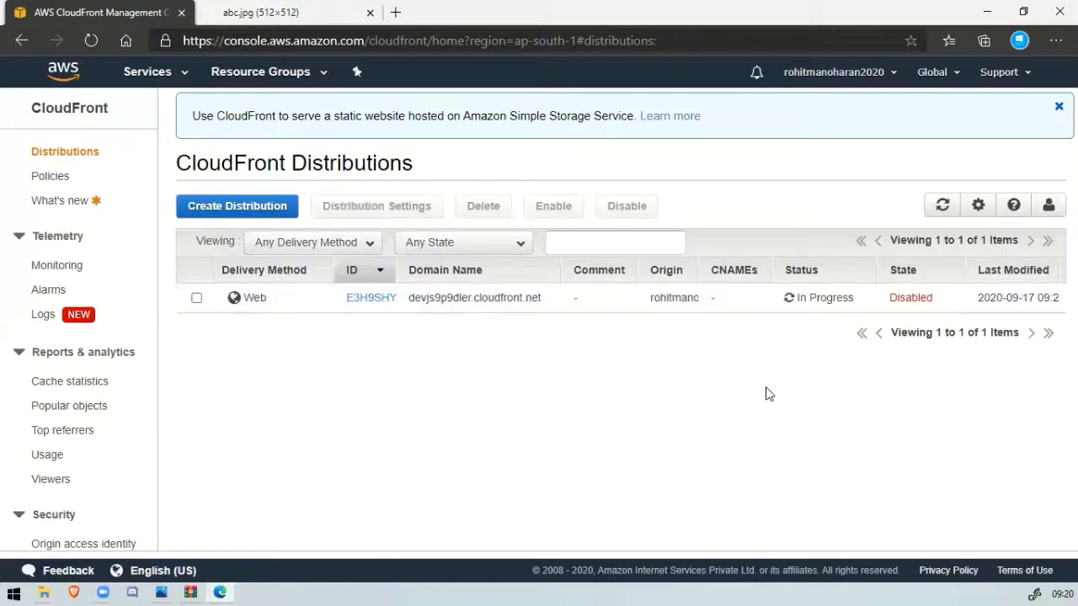